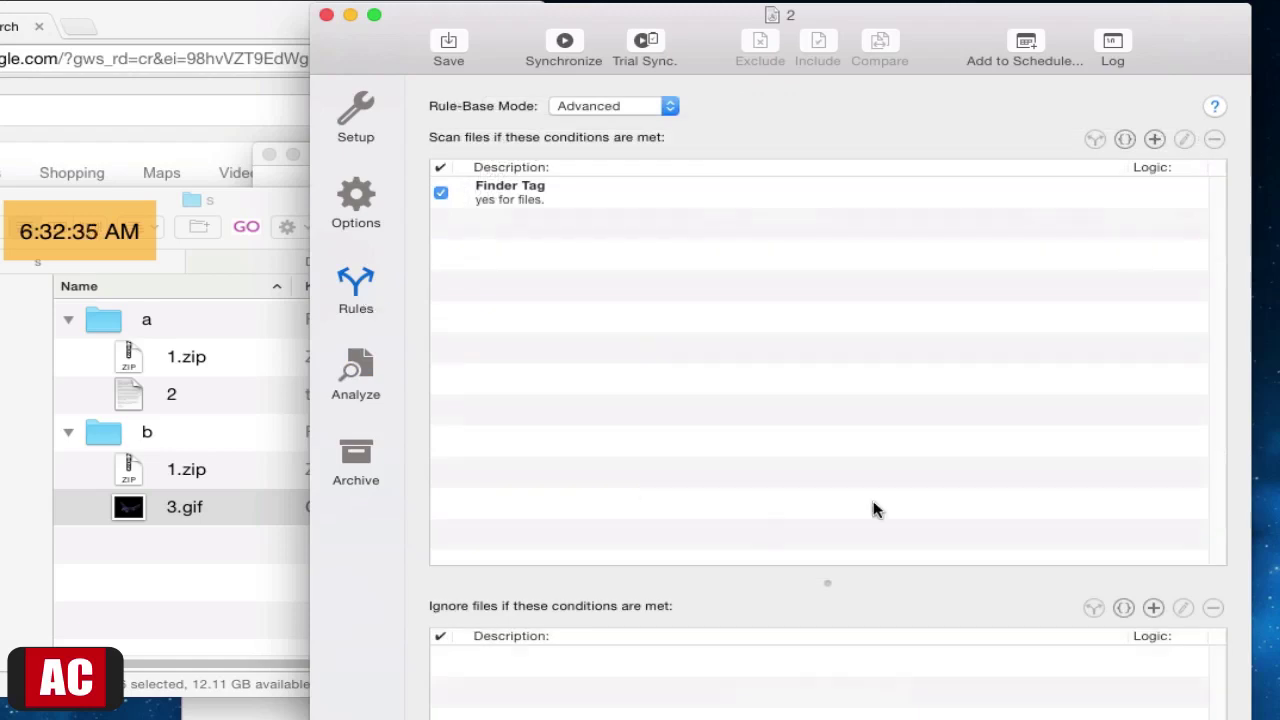
Step: Disable the Finder Tag scan rule and analyze folders a and b with the Trash window moved partly aside
click(440, 194)
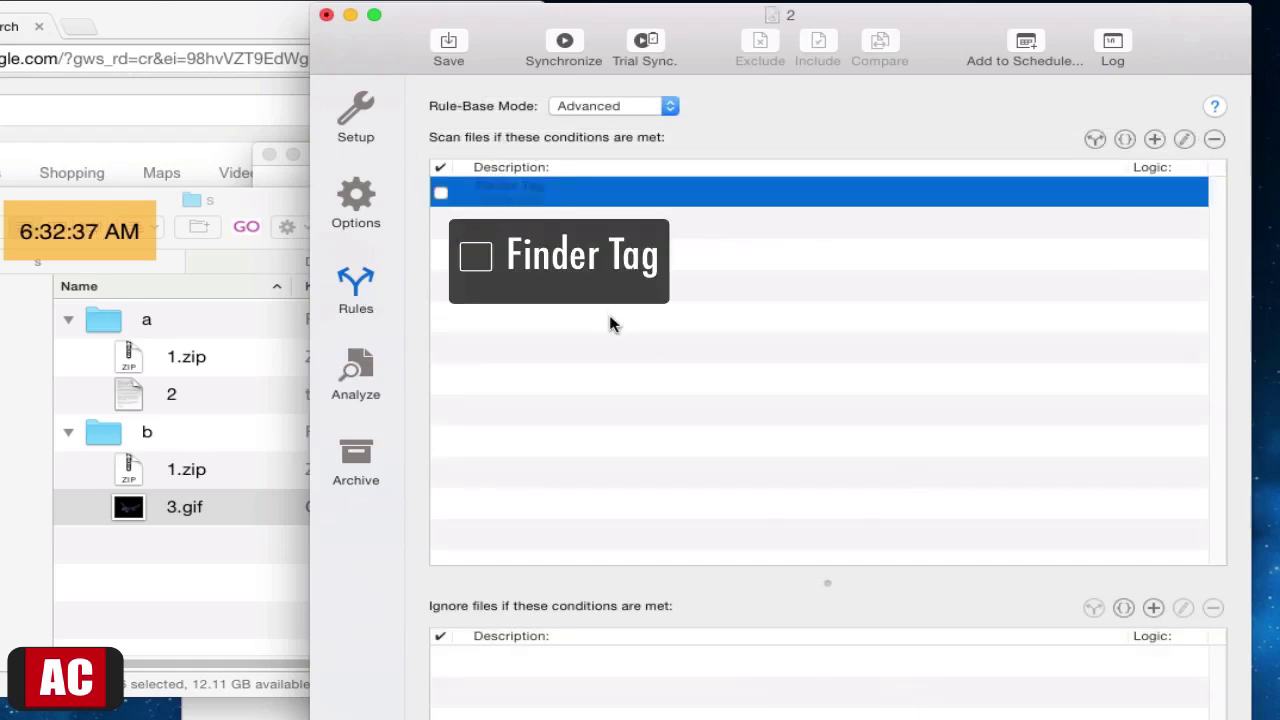
click(358, 380)
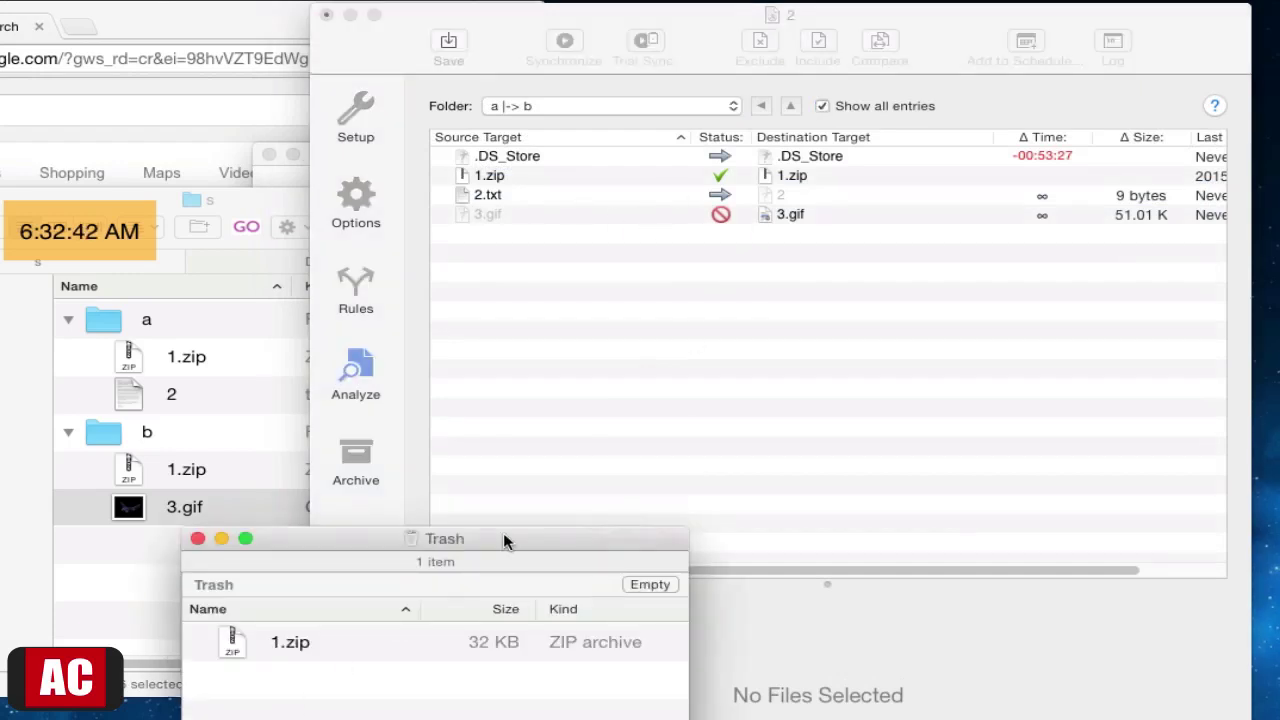
drag(503, 532, 443, 568)
click(462, 545)
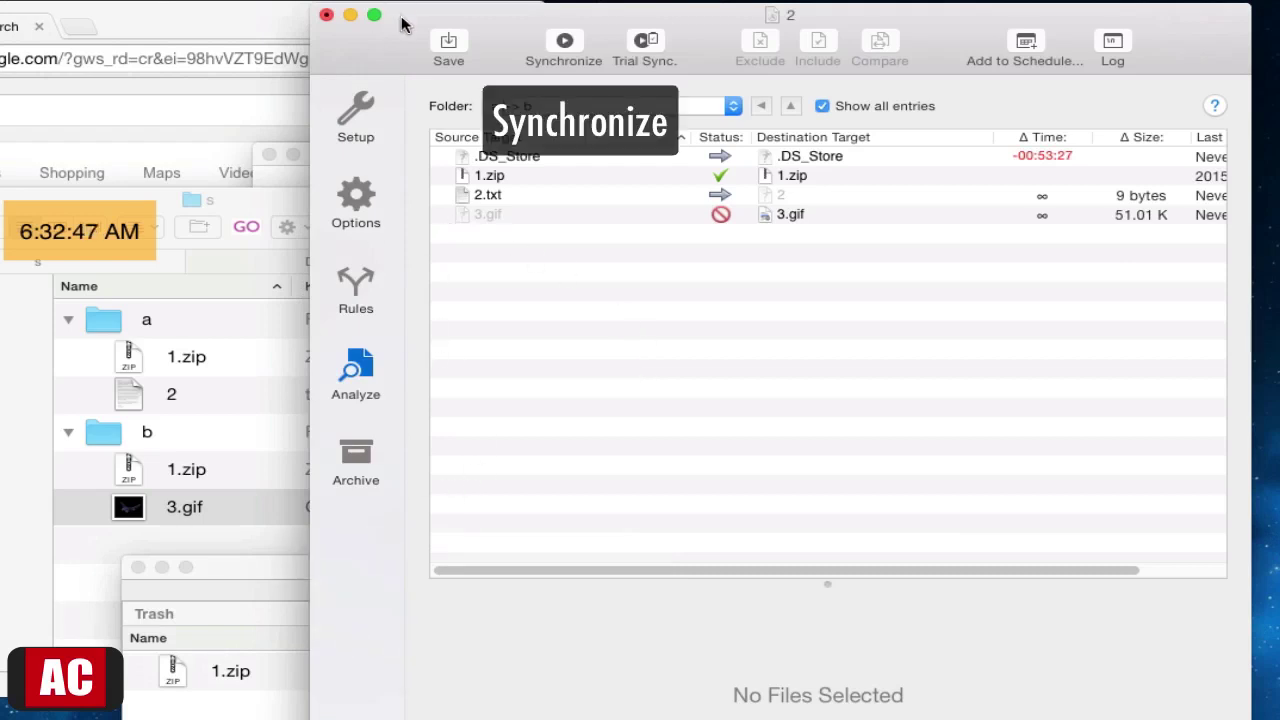
Step: Try to synchronize folder a to folder b
click(563, 42)
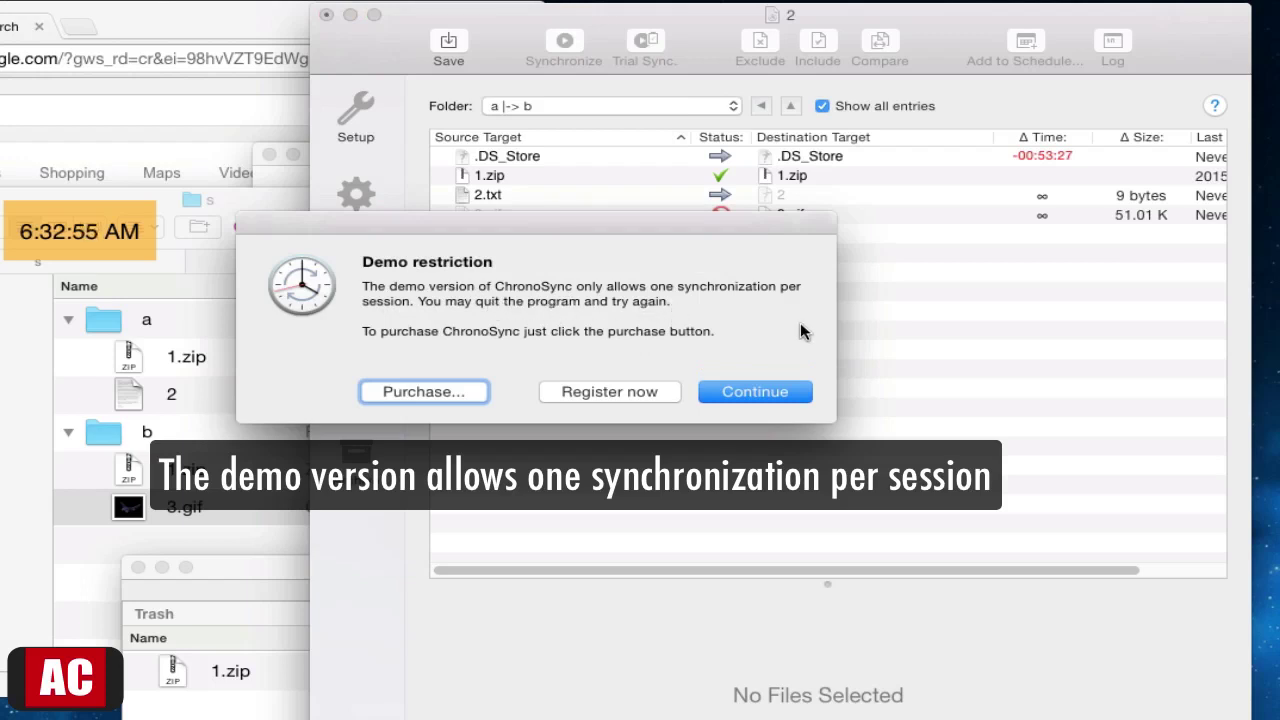
click(751, 392)
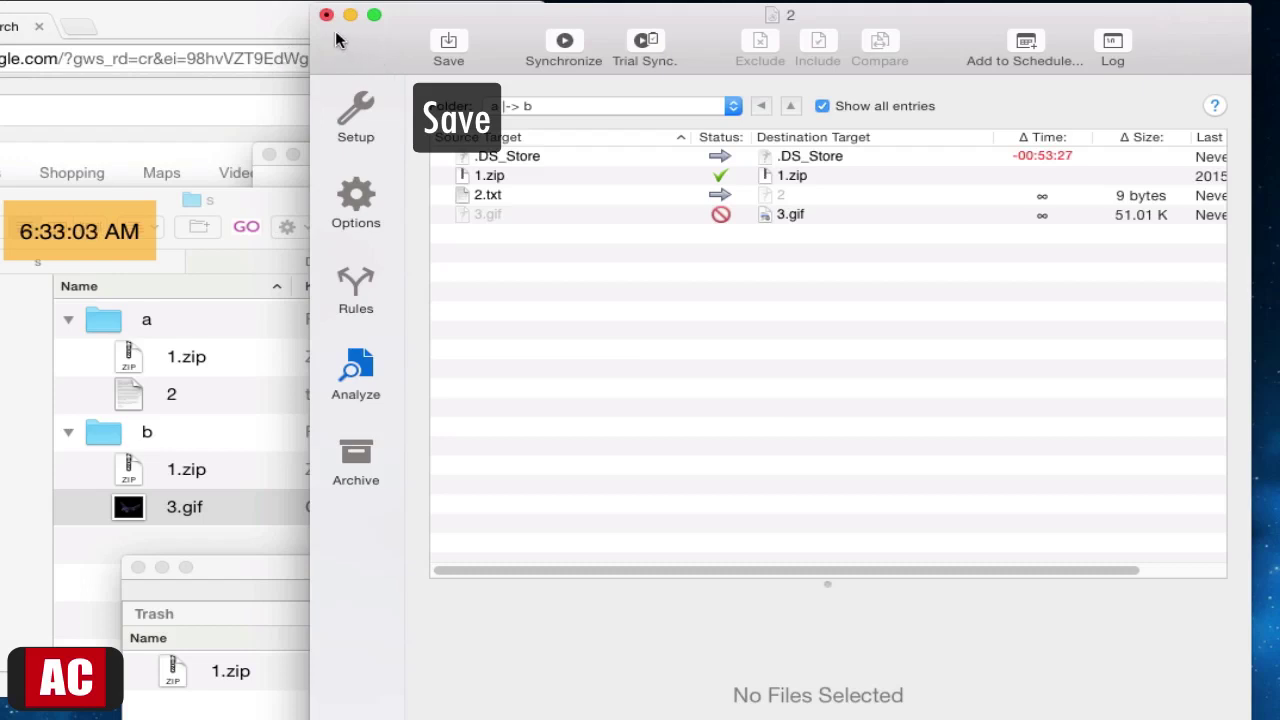
Step: Save the synchronizer document, quit ChronoSync and restart it in demo mode
click(447, 42)
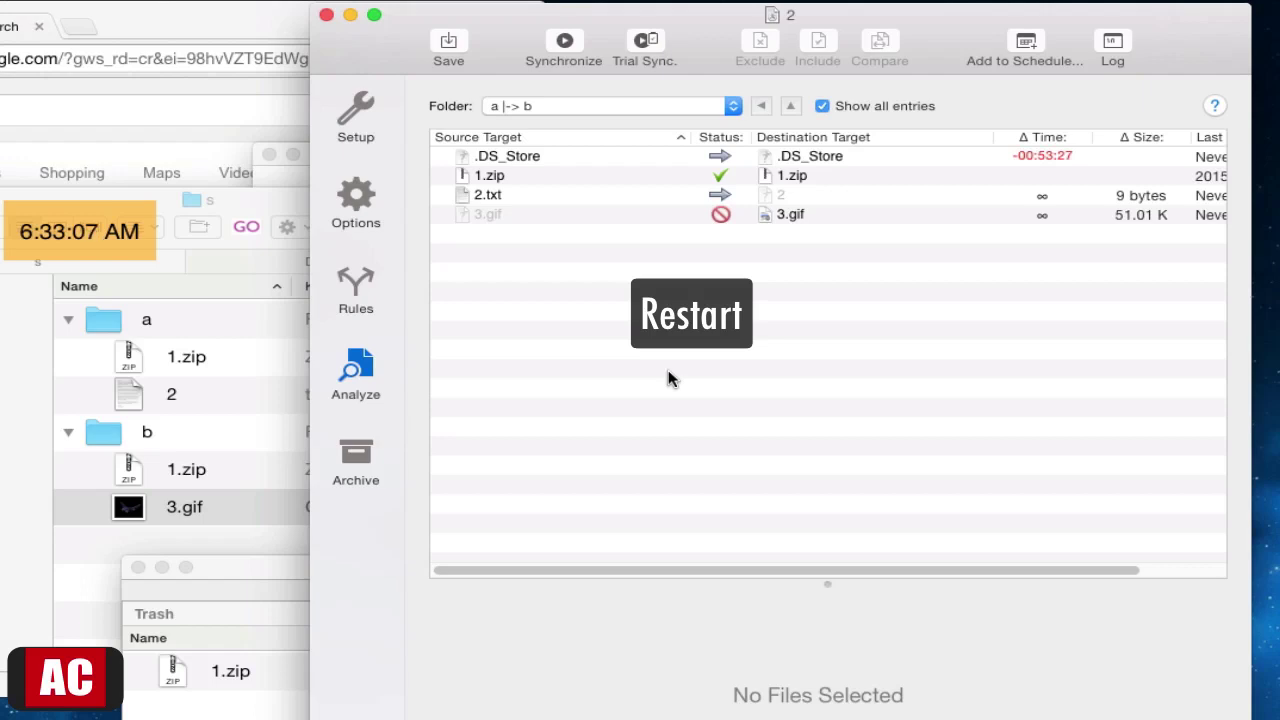
key(super+q)
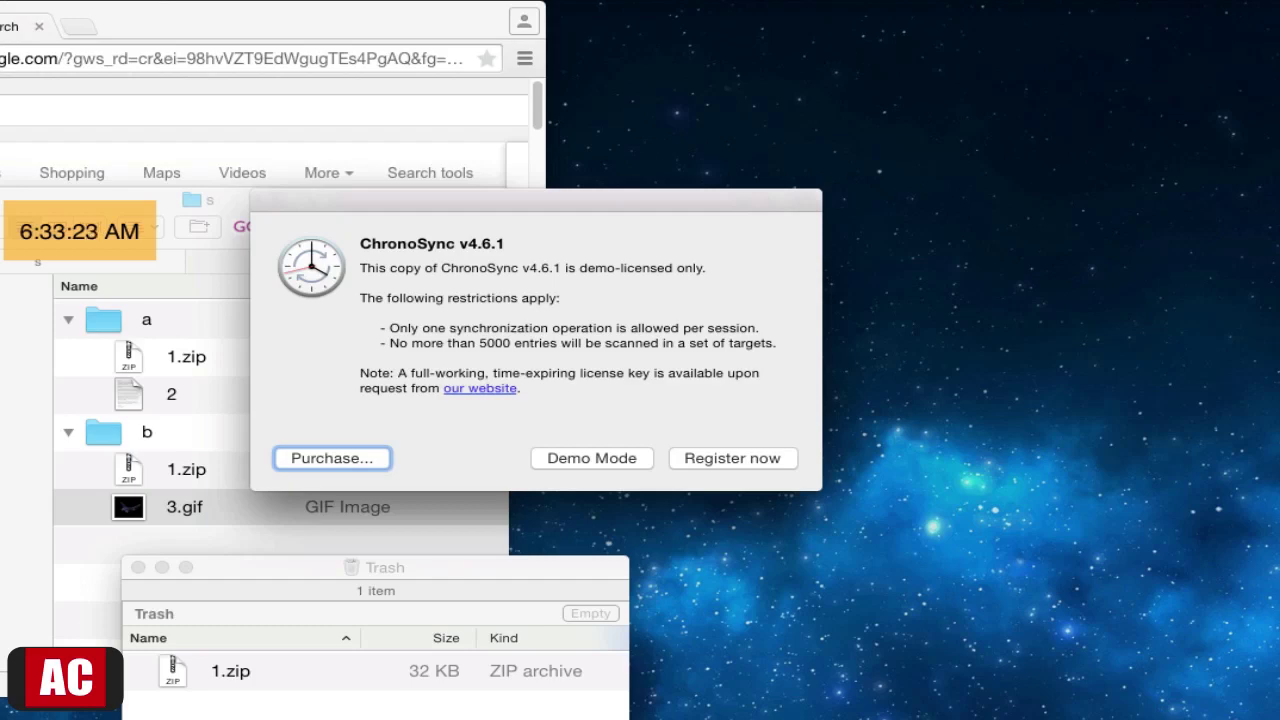
click(601, 460)
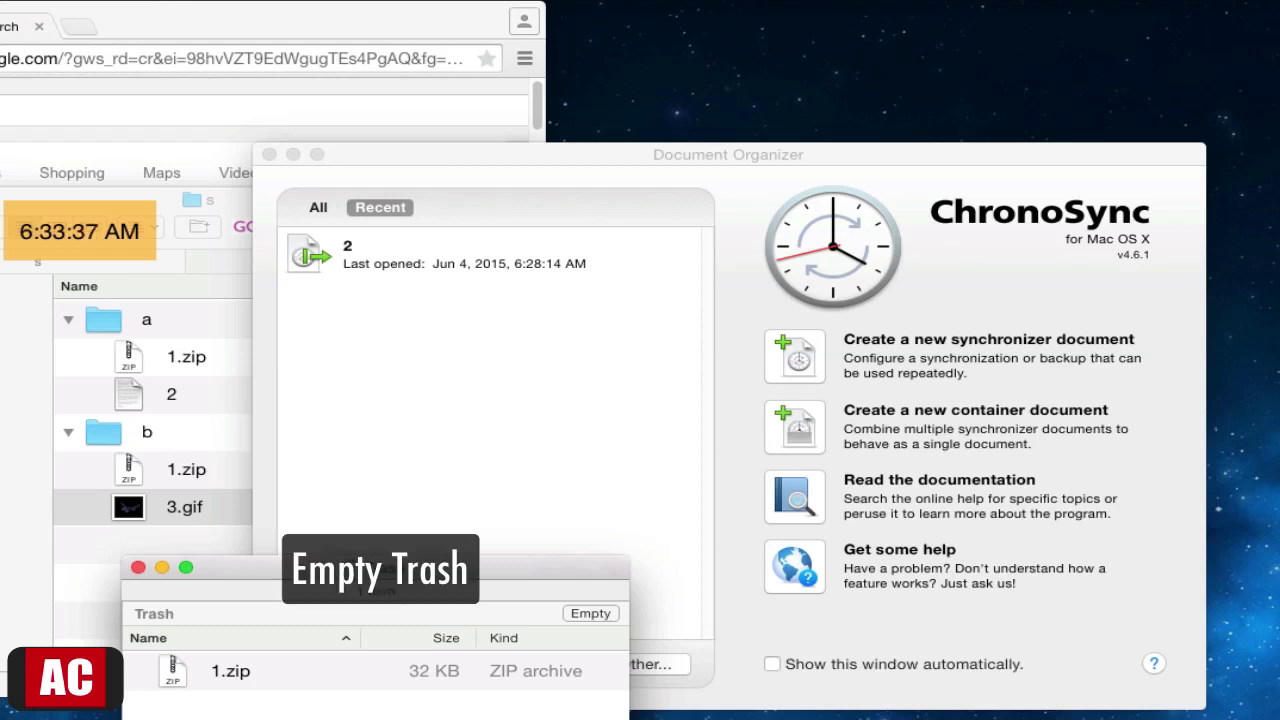
Step: Permanently empty the Trash and reopen the recent synchronizer document 2
click(593, 613)
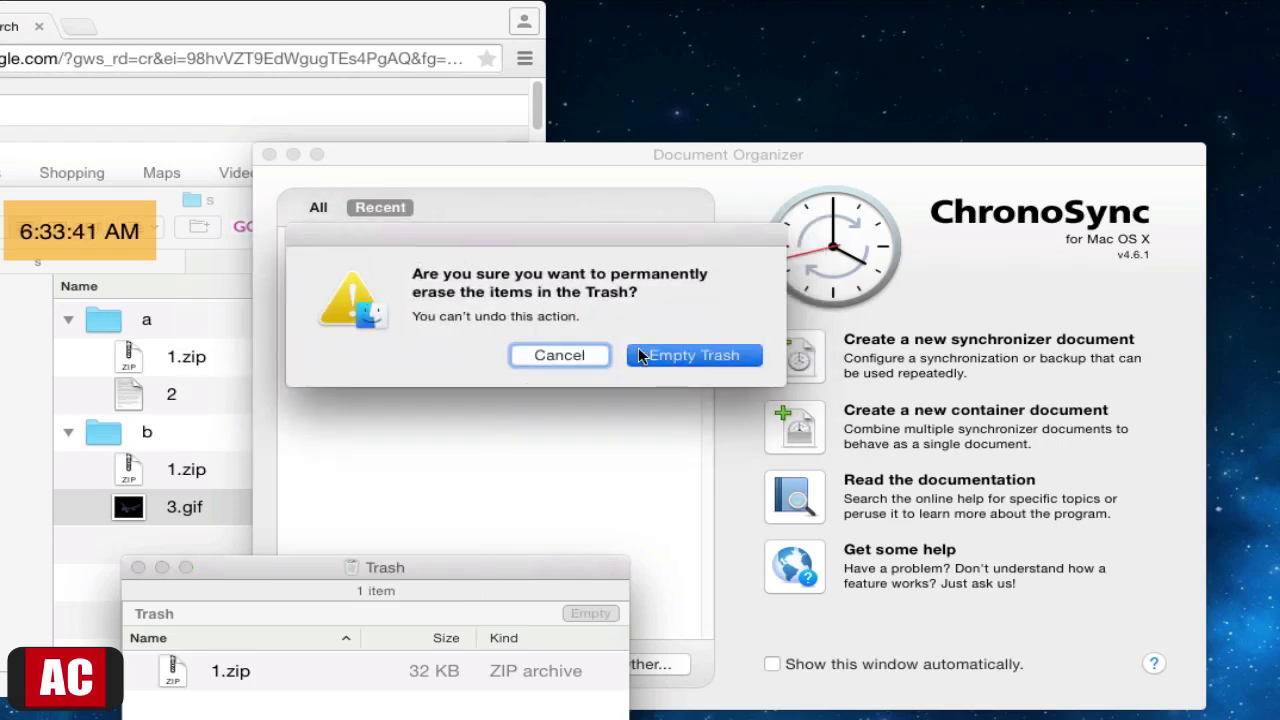
click(640, 352)
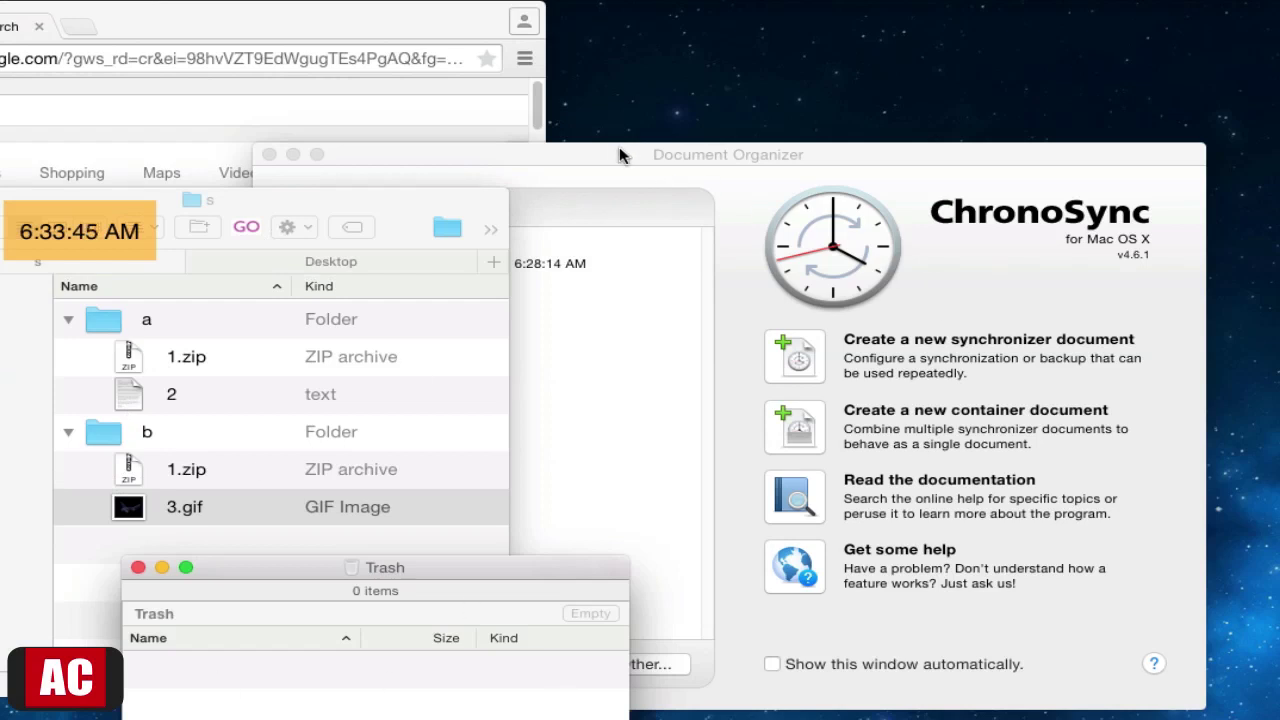
click(620, 151)
click(298, 261)
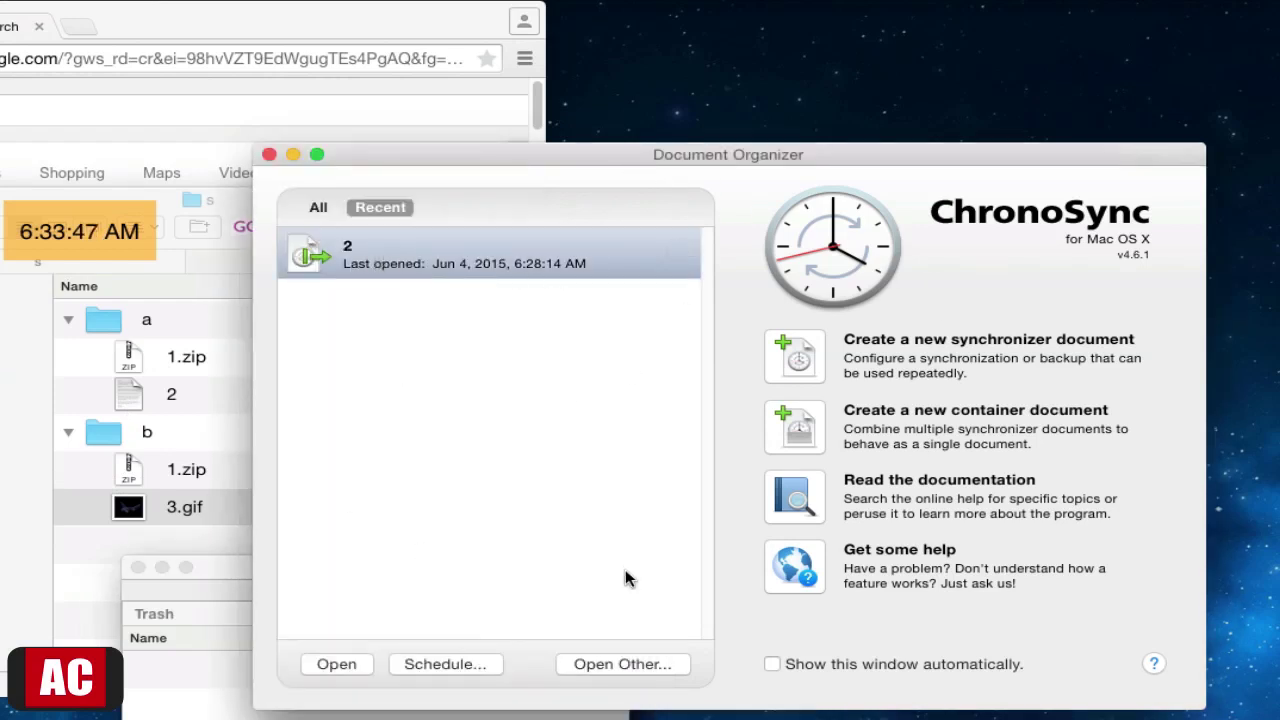
click(336, 666)
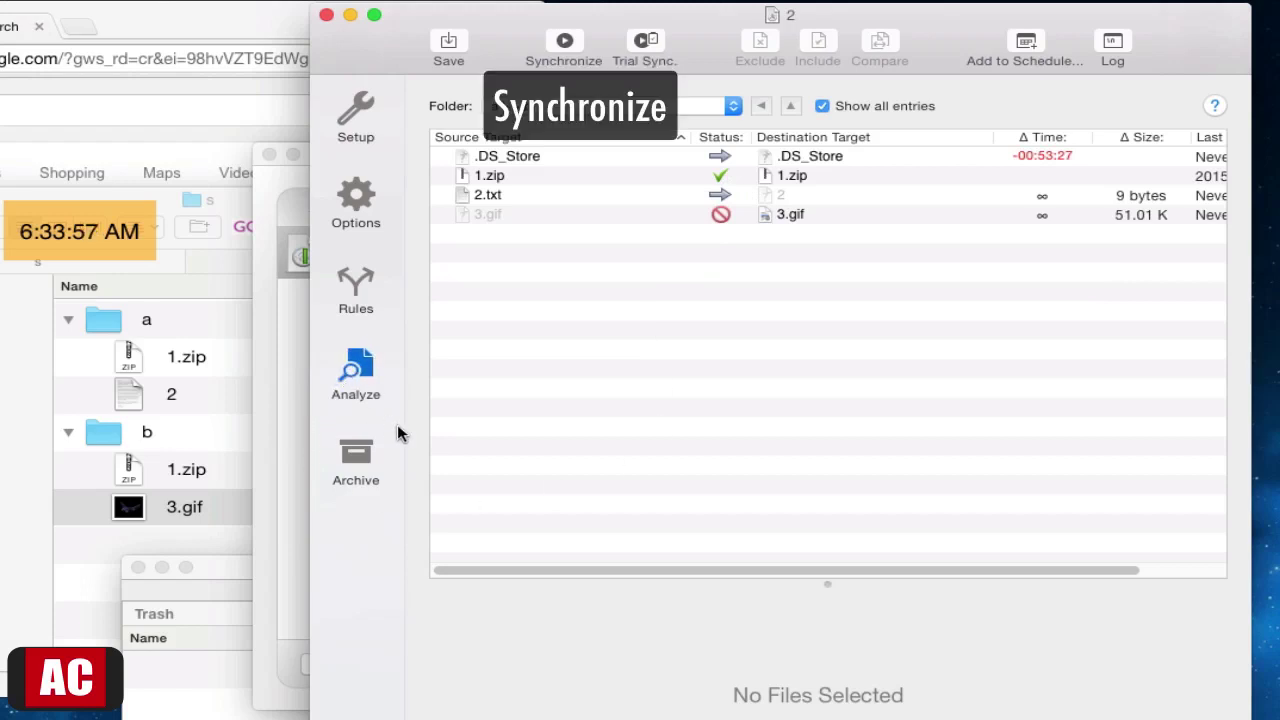
Step: Synchronize folder a to folder b and bring the Trash window forward to check its contents
click(576, 40)
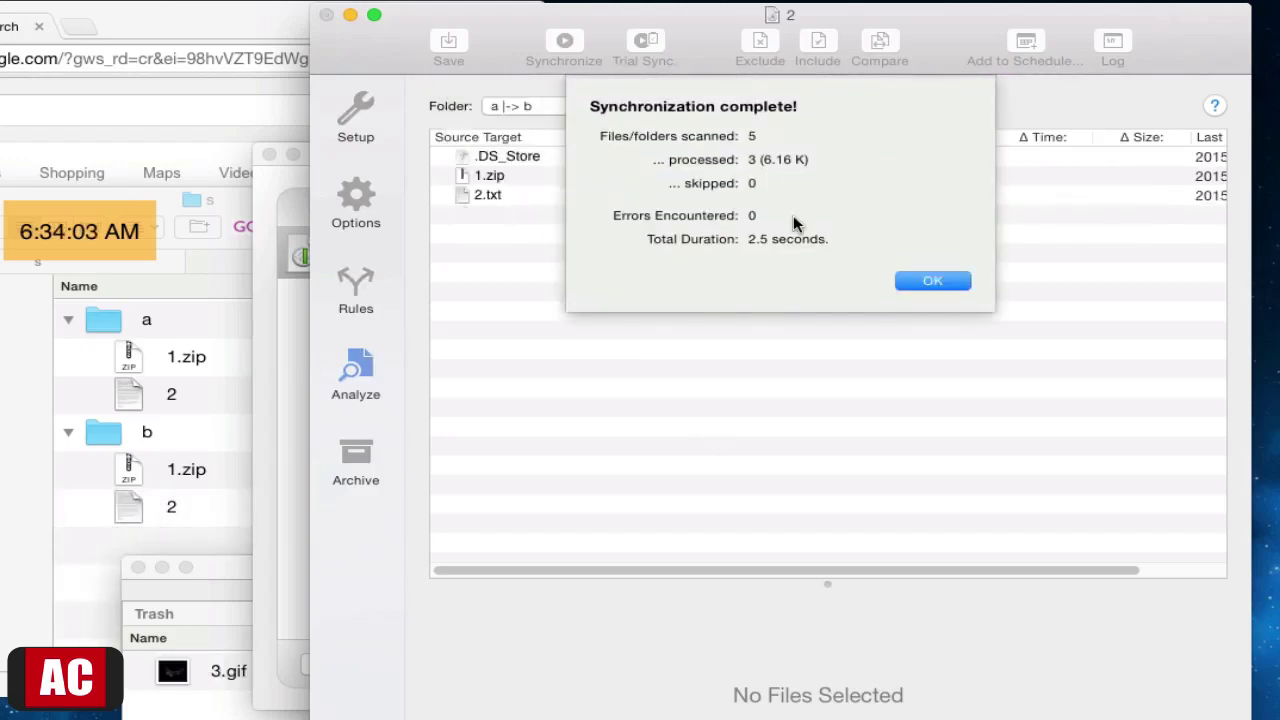
click(938, 275)
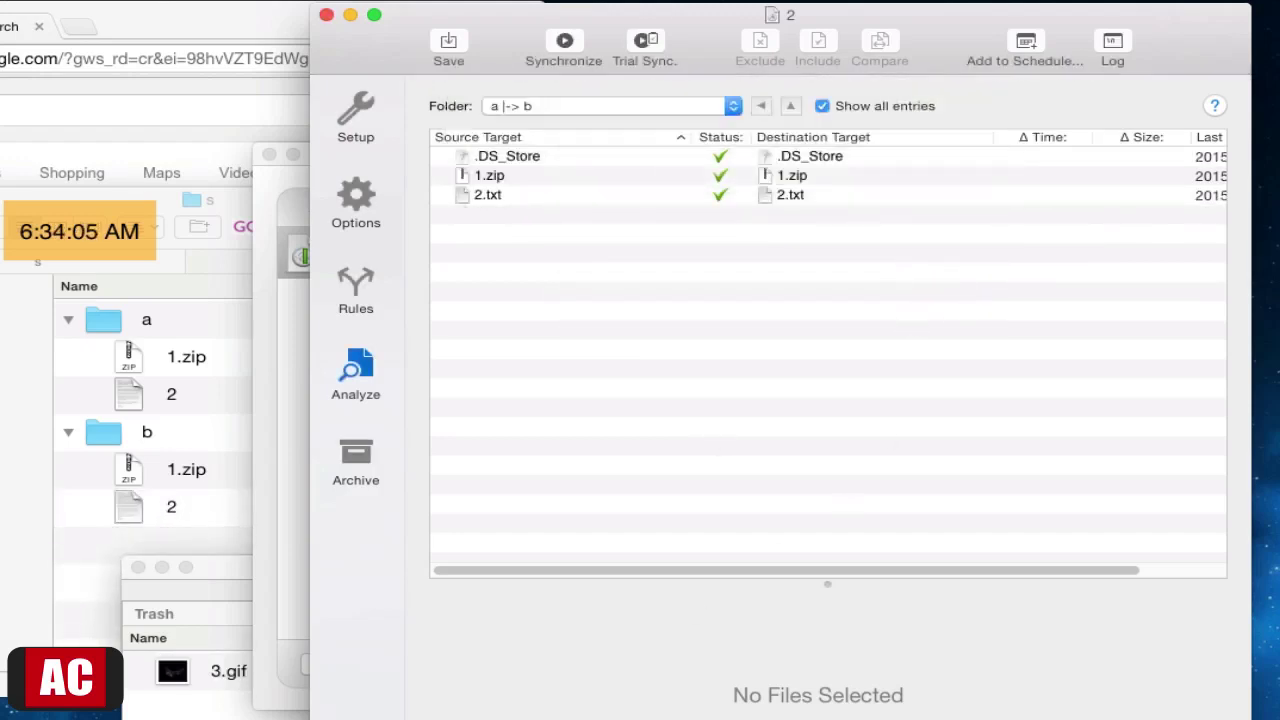
click(147, 703)
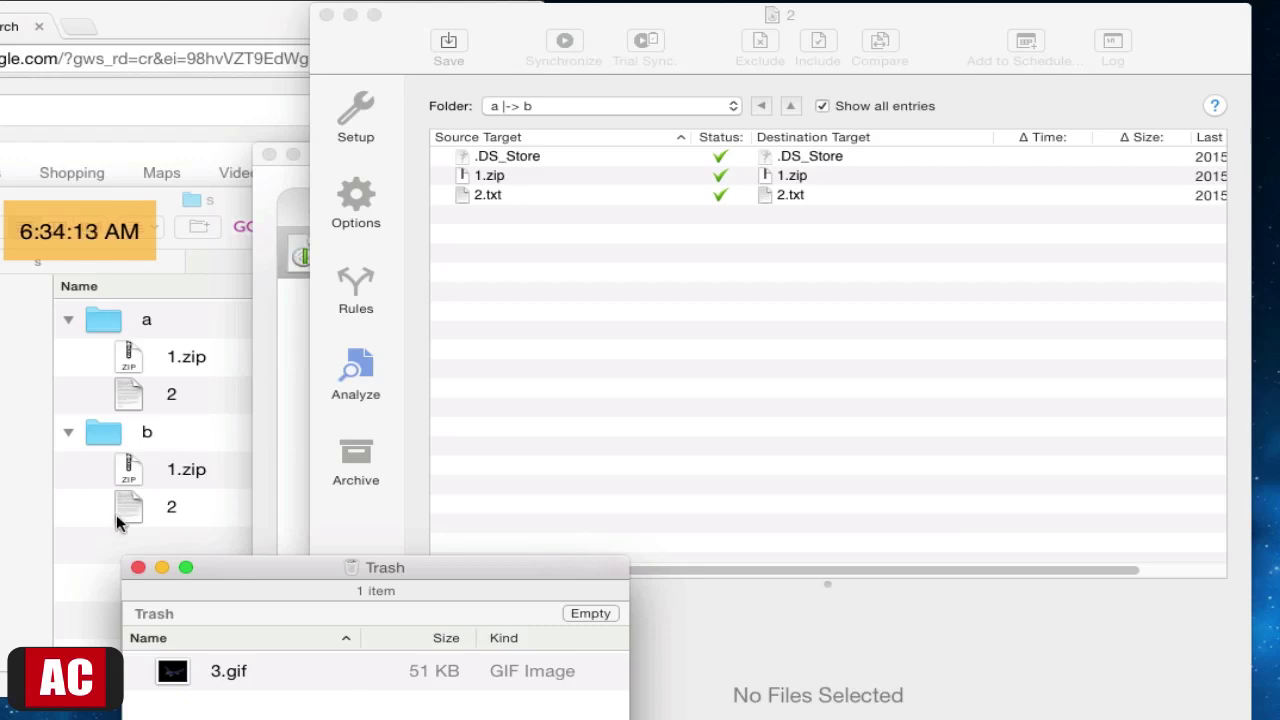
Step: Move 1.zip and the text file 2 from folder b to the Trash and empty it
click(60, 588)
click(229, 484)
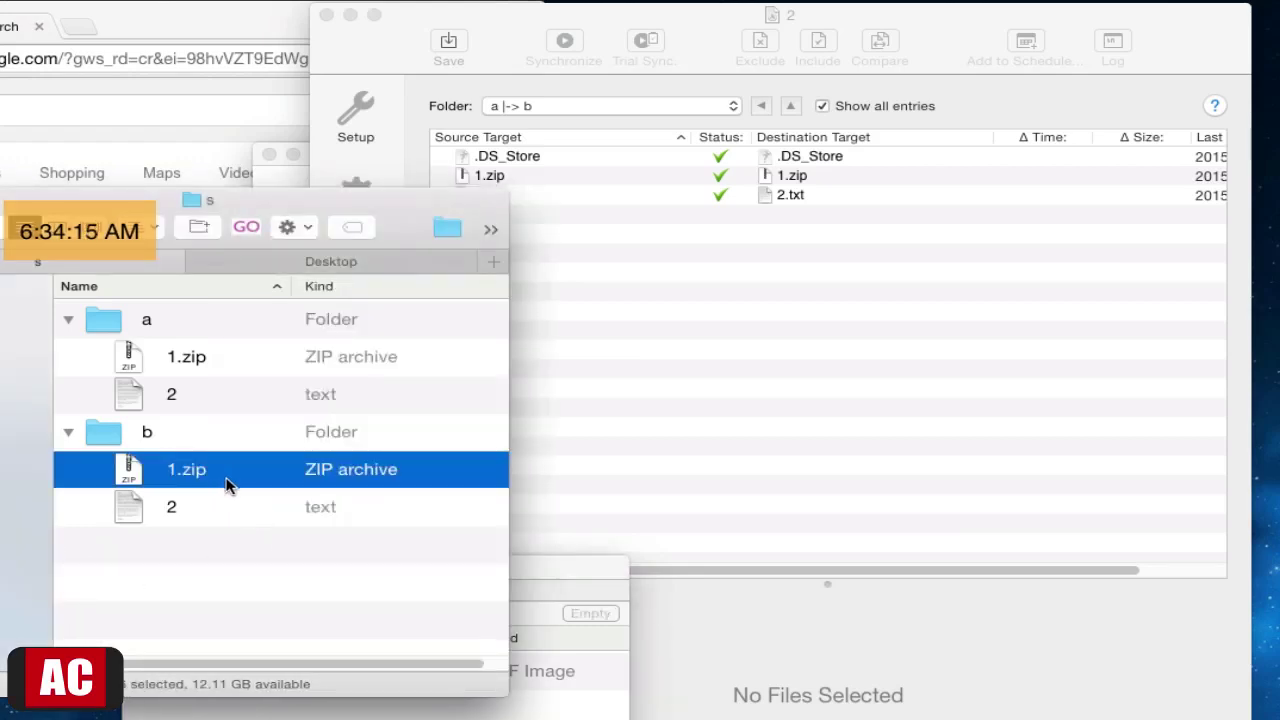
shift+click(214, 506)
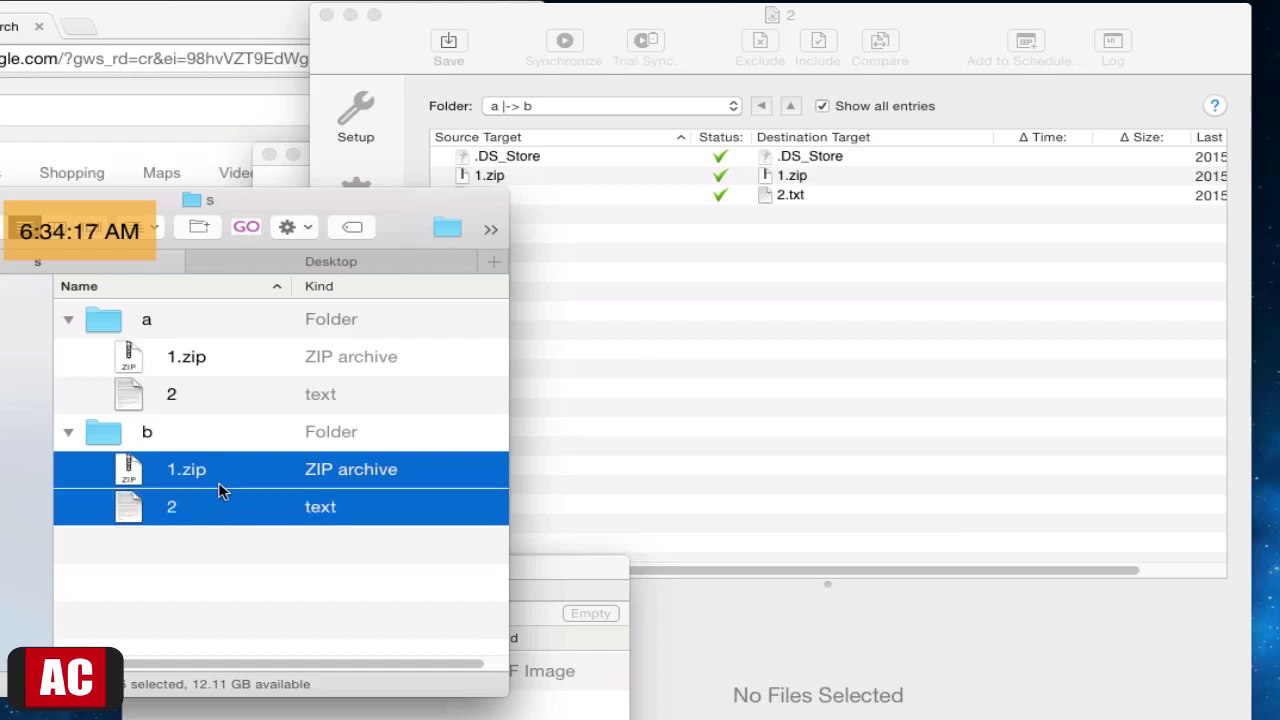
right_click(229, 485)
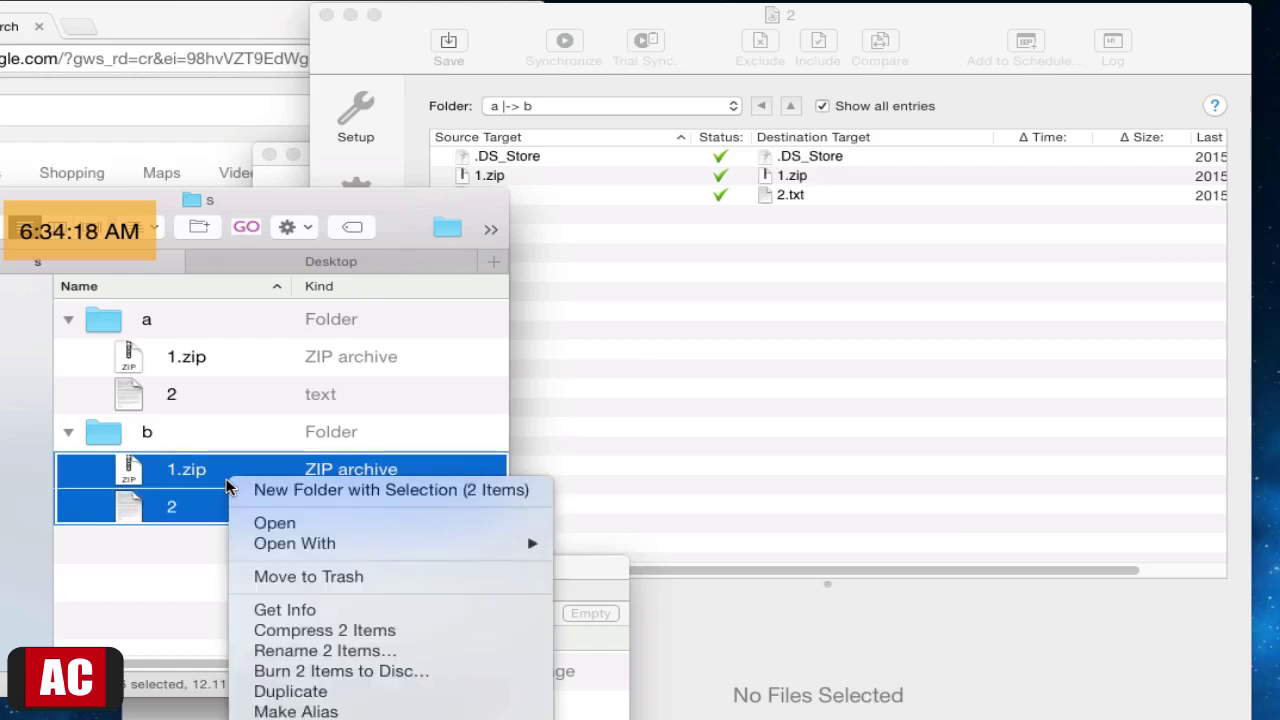
click(287, 577)
click(172, 706)
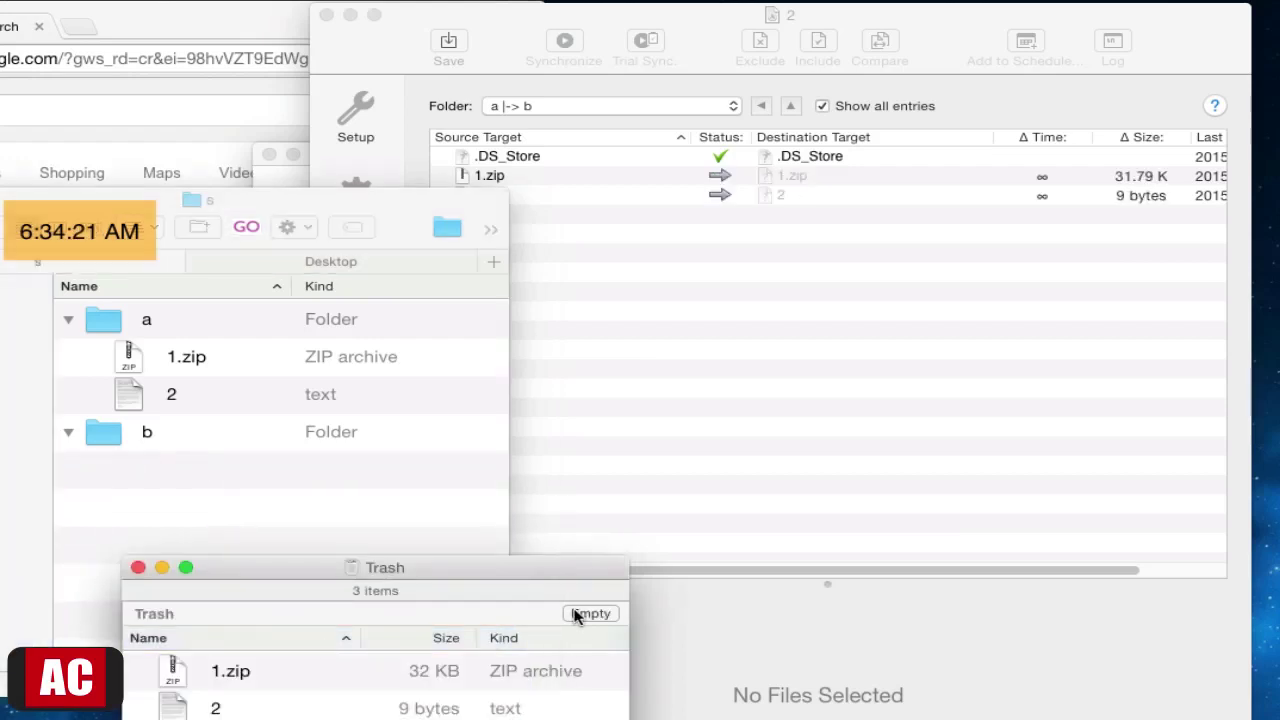
click(577, 614)
click(706, 366)
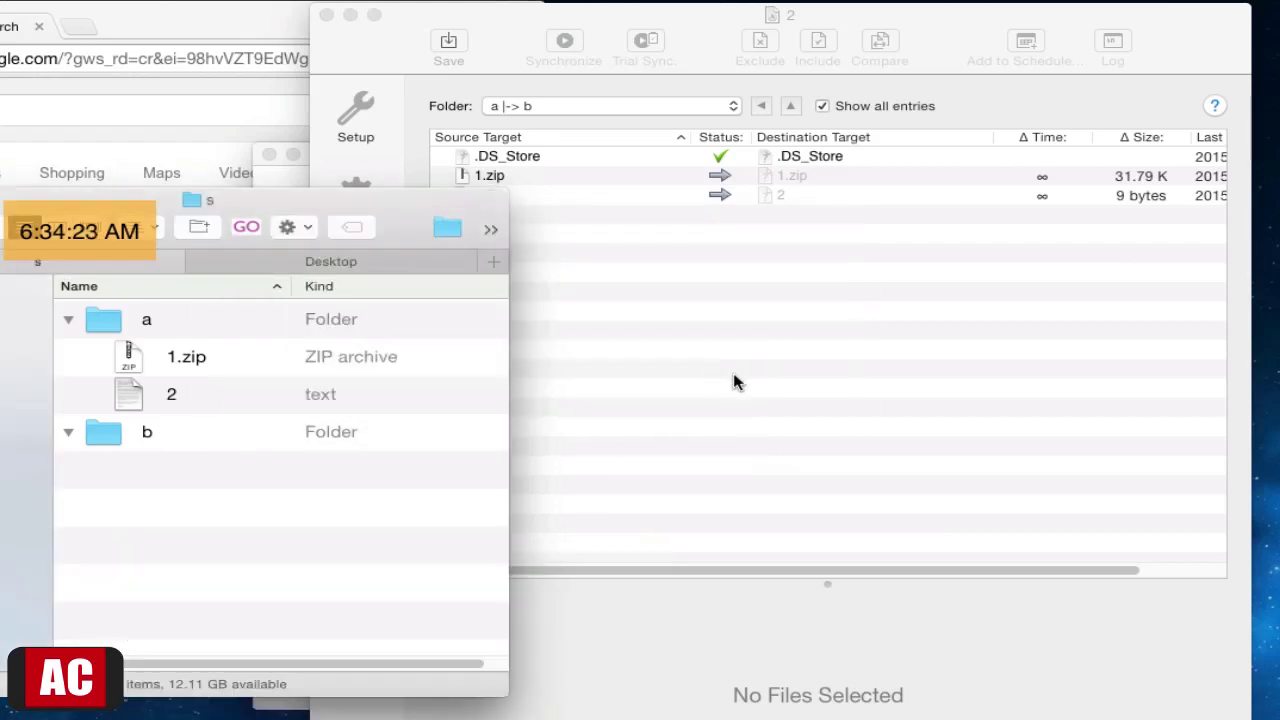
Step: Return to synchronizer document 2 and enable its Finder Tag scan rule
click(733, 382)
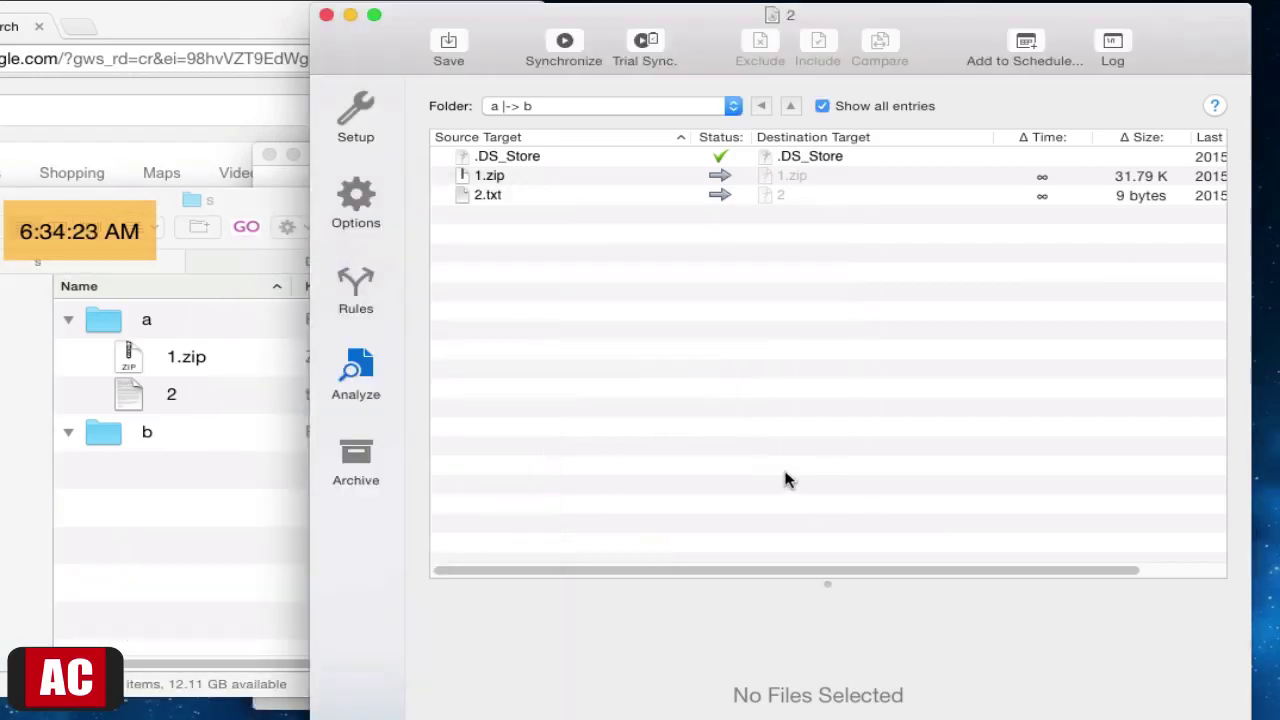
click(357, 292)
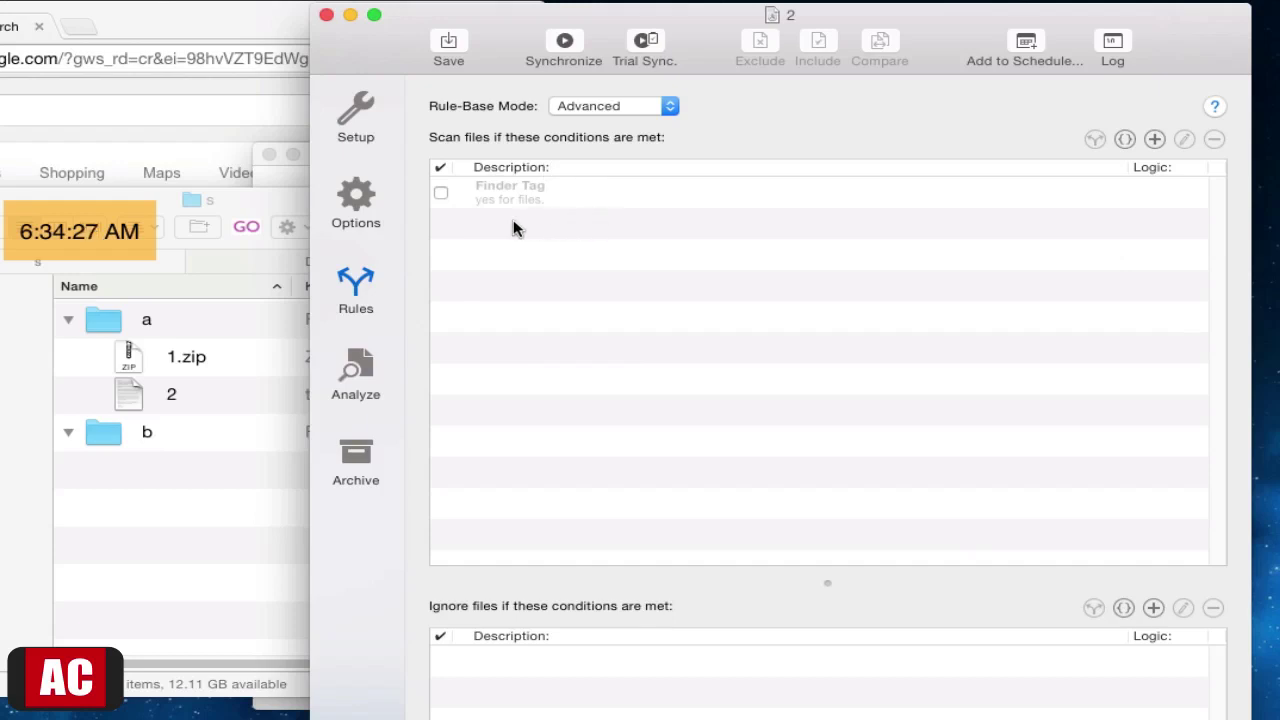
click(441, 195)
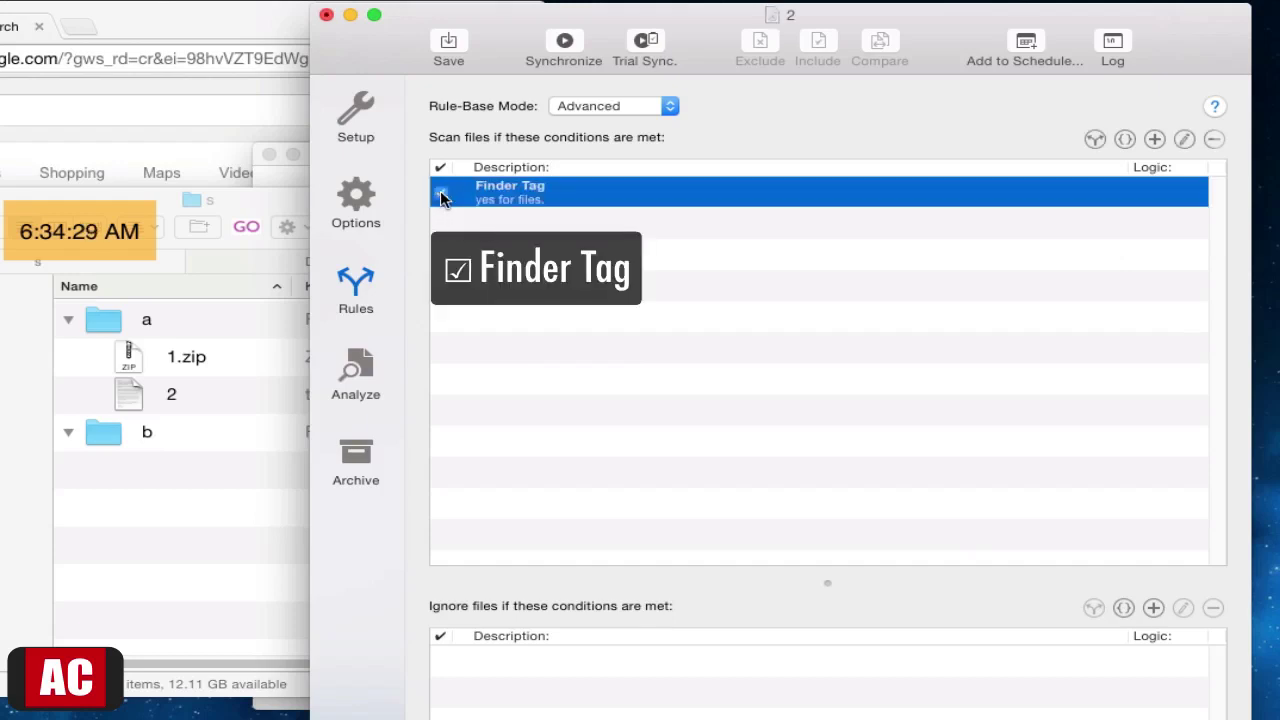
Step: Edit the Finder Tag rule to match the tag nono instead of yes, and analyze the folders with it
right_click(588, 198)
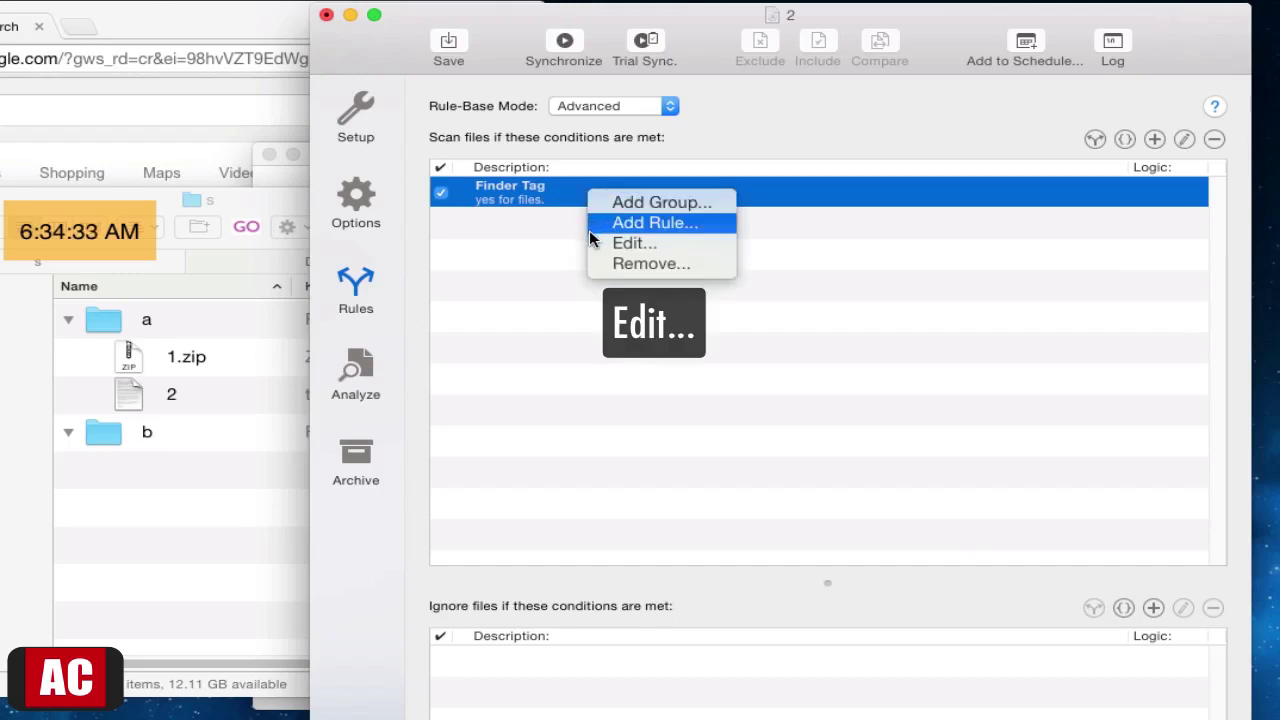
click(598, 243)
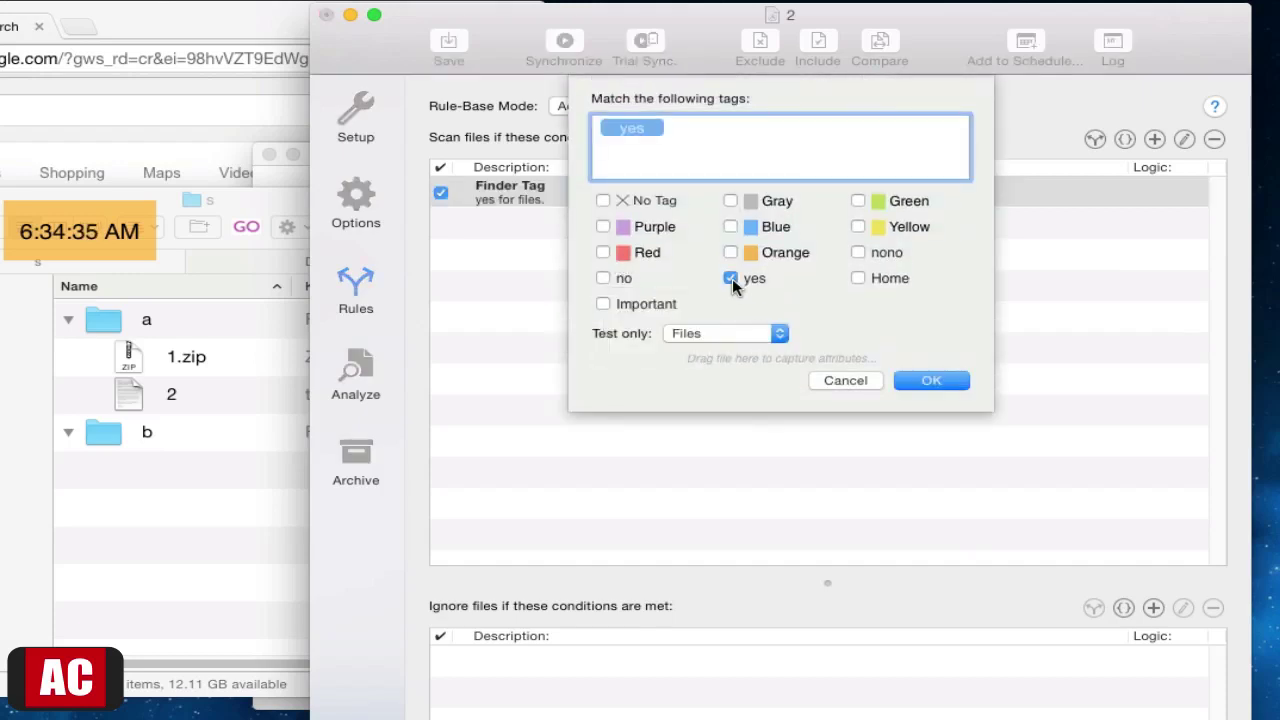
click(731, 279)
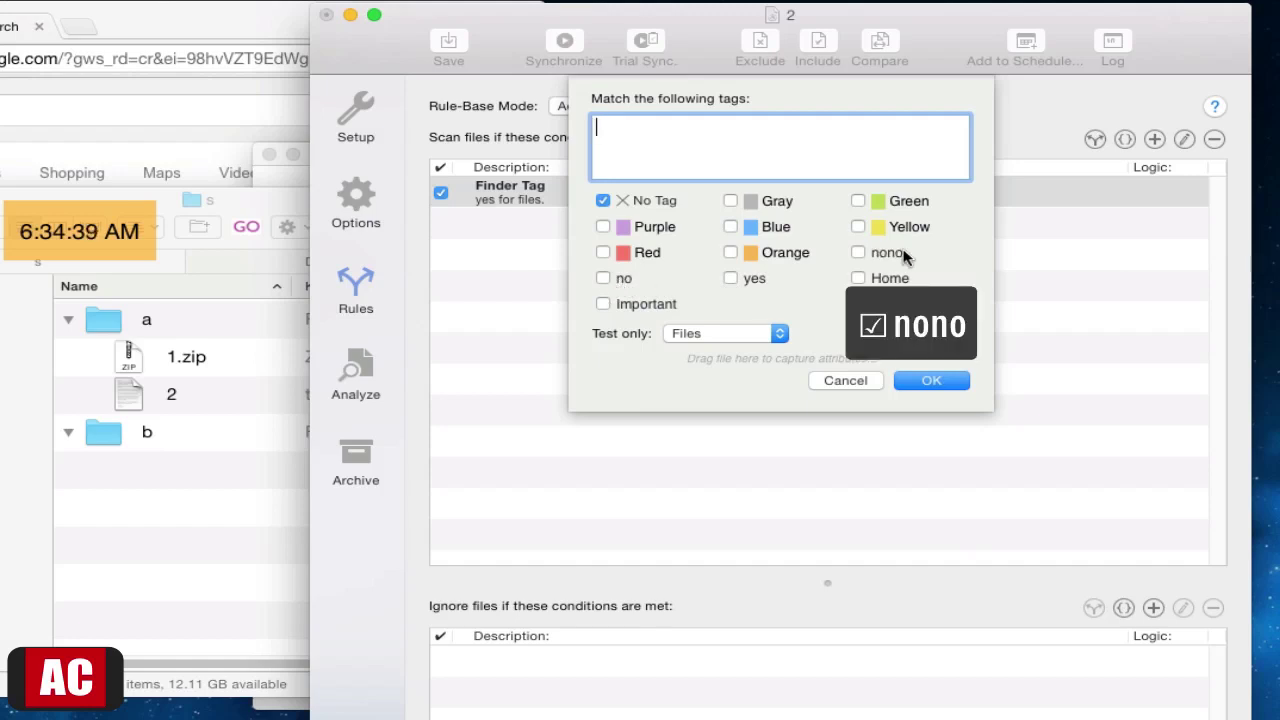
click(858, 253)
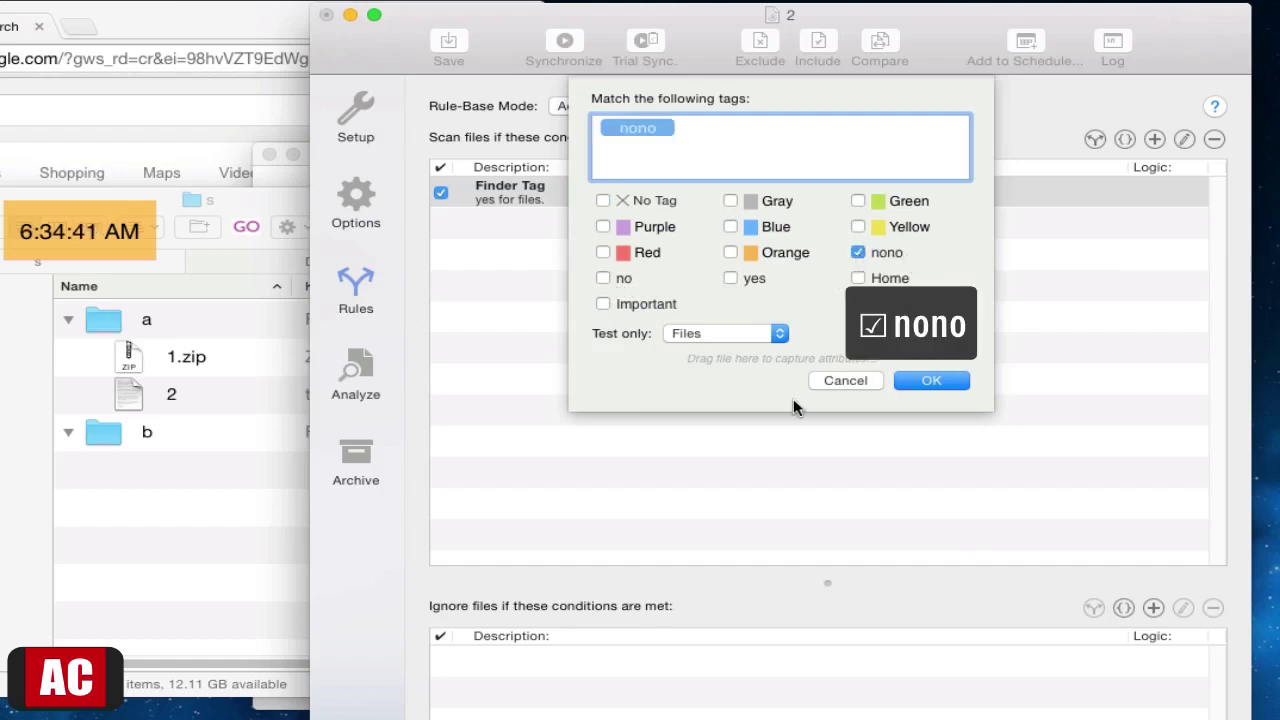
click(940, 380)
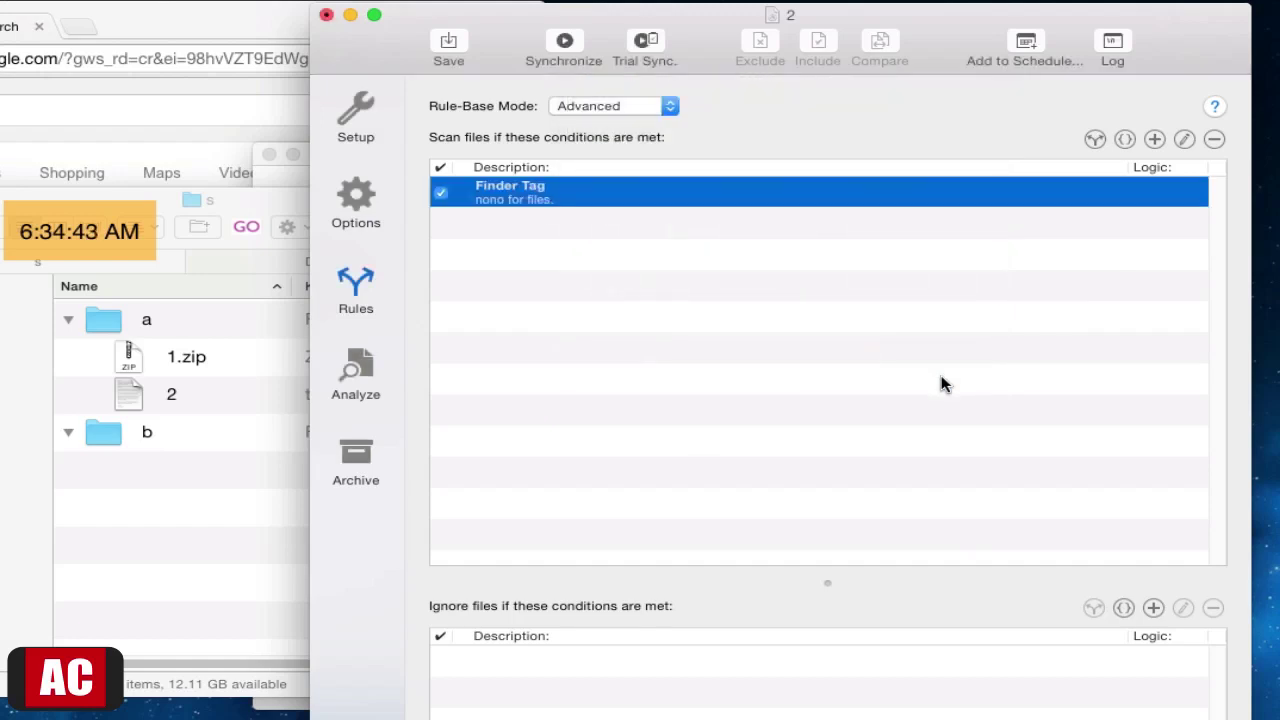
click(356, 372)
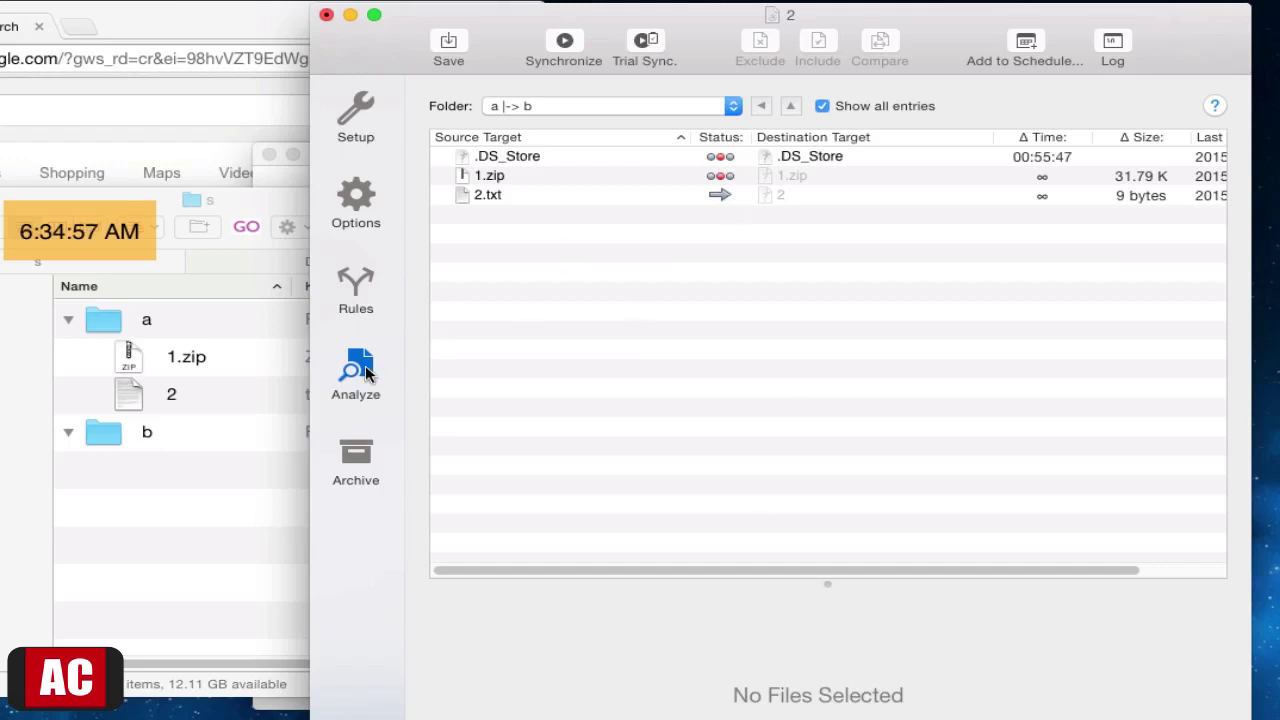
Step: Disable the nono Finder Tag scan rule
click(365, 280)
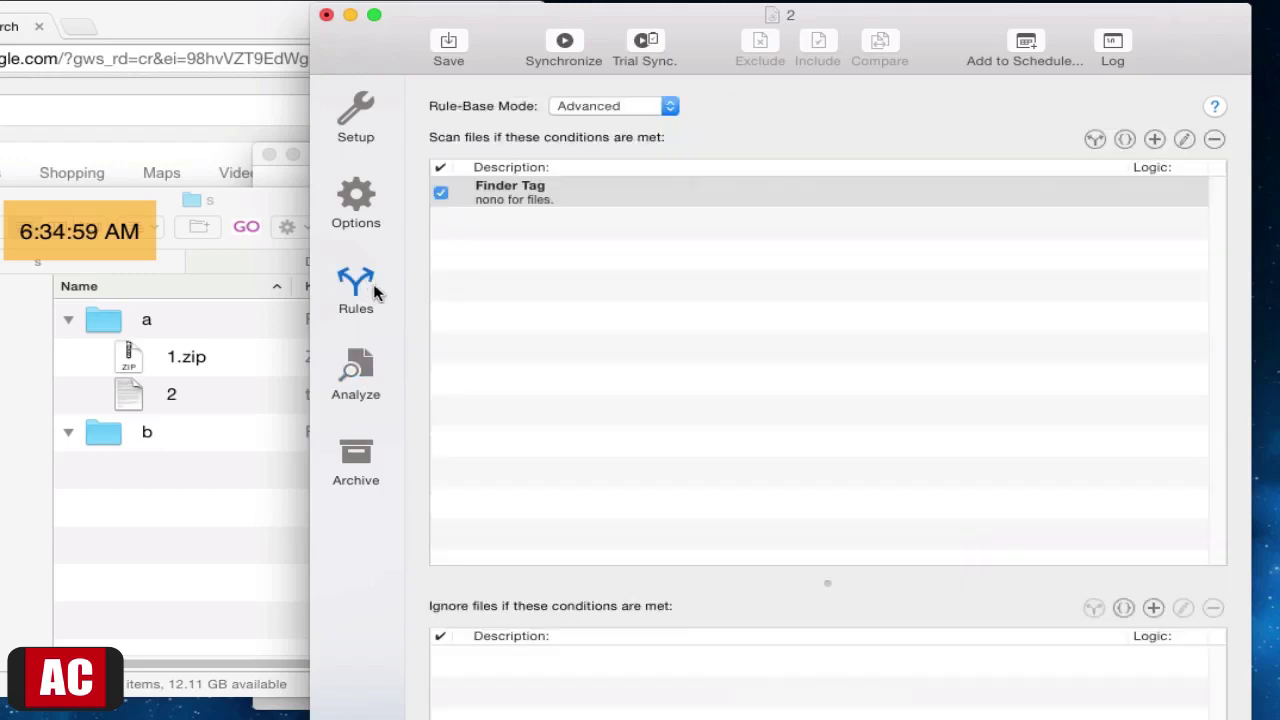
click(441, 192)
click(476, 258)
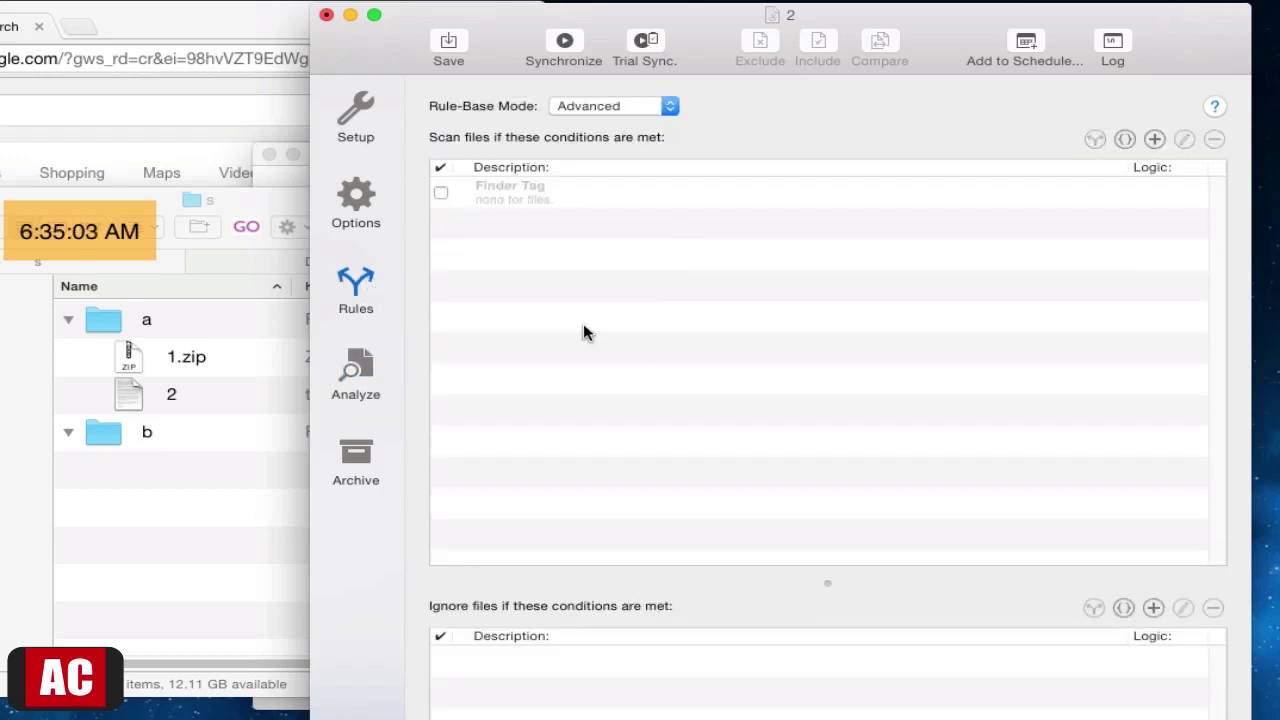
Step: Copy 3.gif from the copy folder and paste it into folder a
click(143, 532)
click(218, 360)
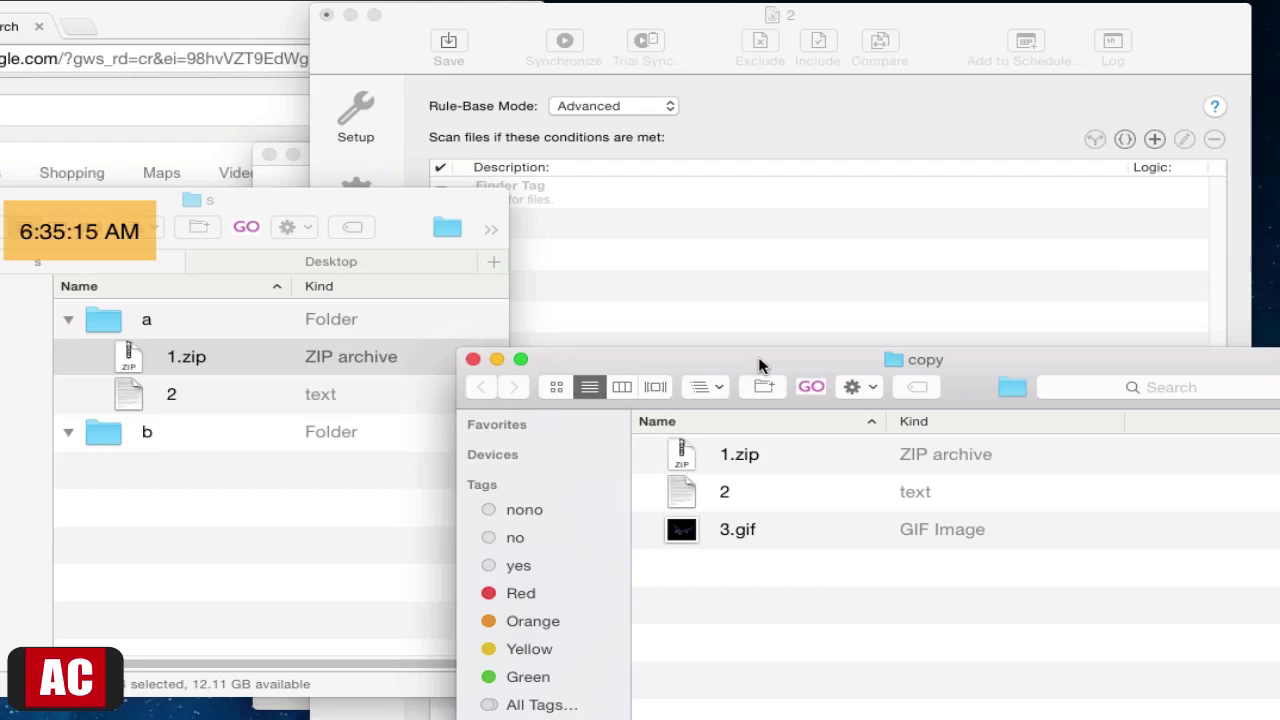
drag(760, 362, 1242, 458)
click(1230, 627)
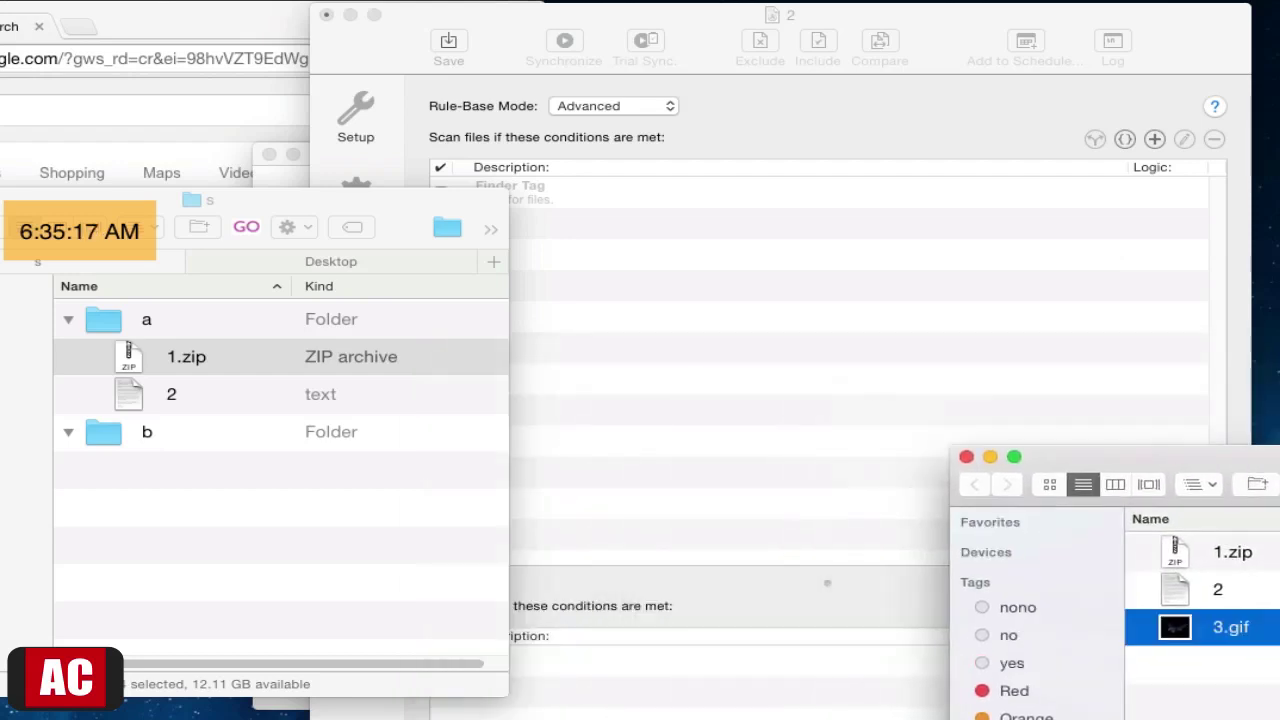
click(190, 356)
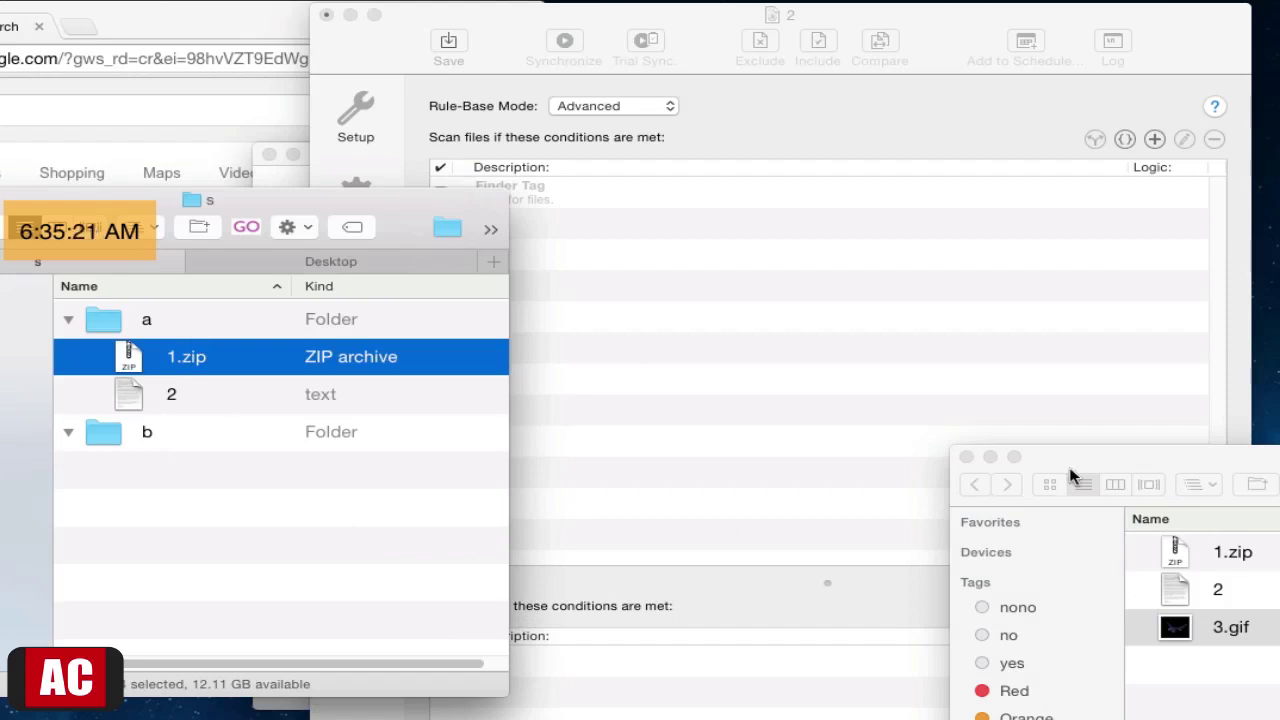
drag(1260, 491, 1279, 495)
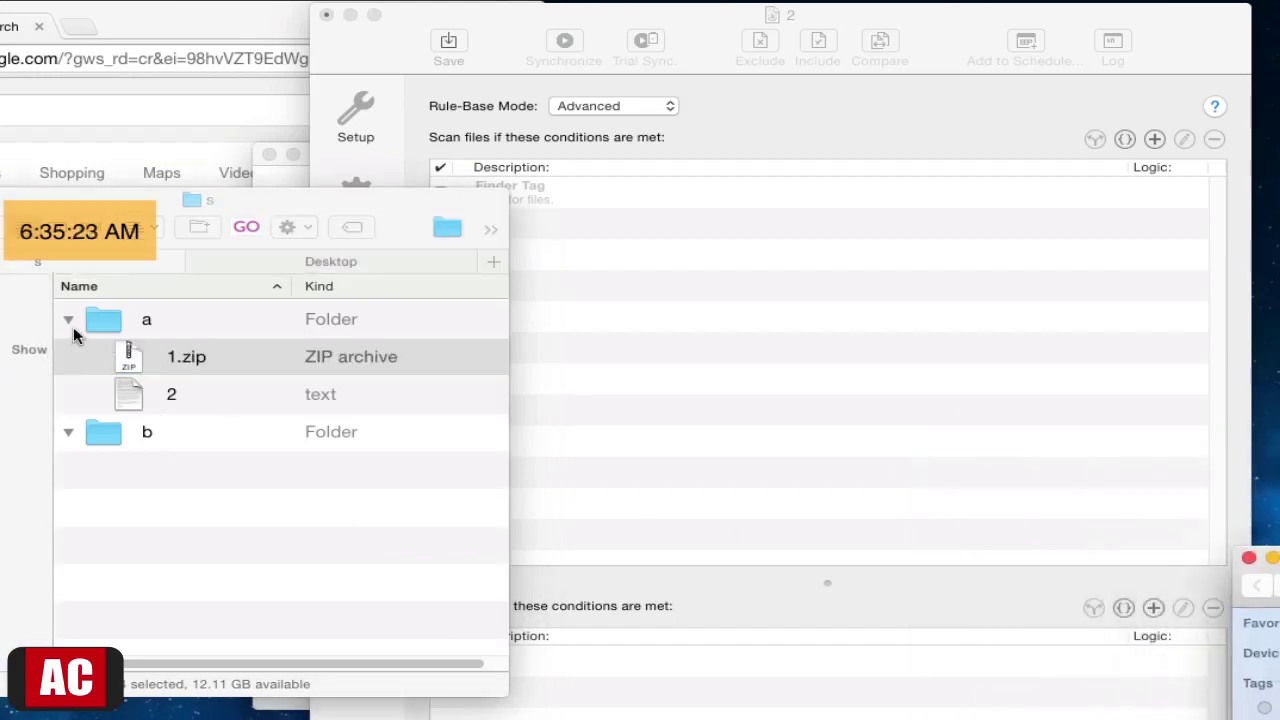
click(168, 326)
click(176, 328)
right_click(176, 325)
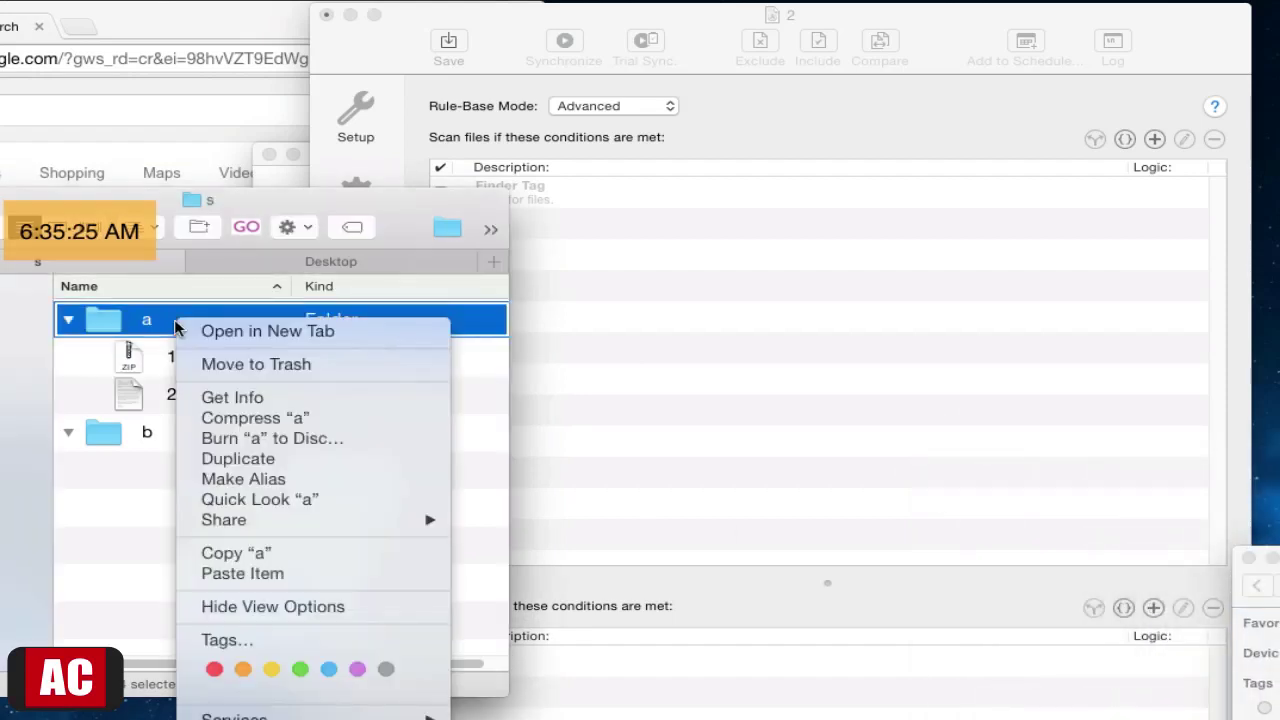
click(197, 574)
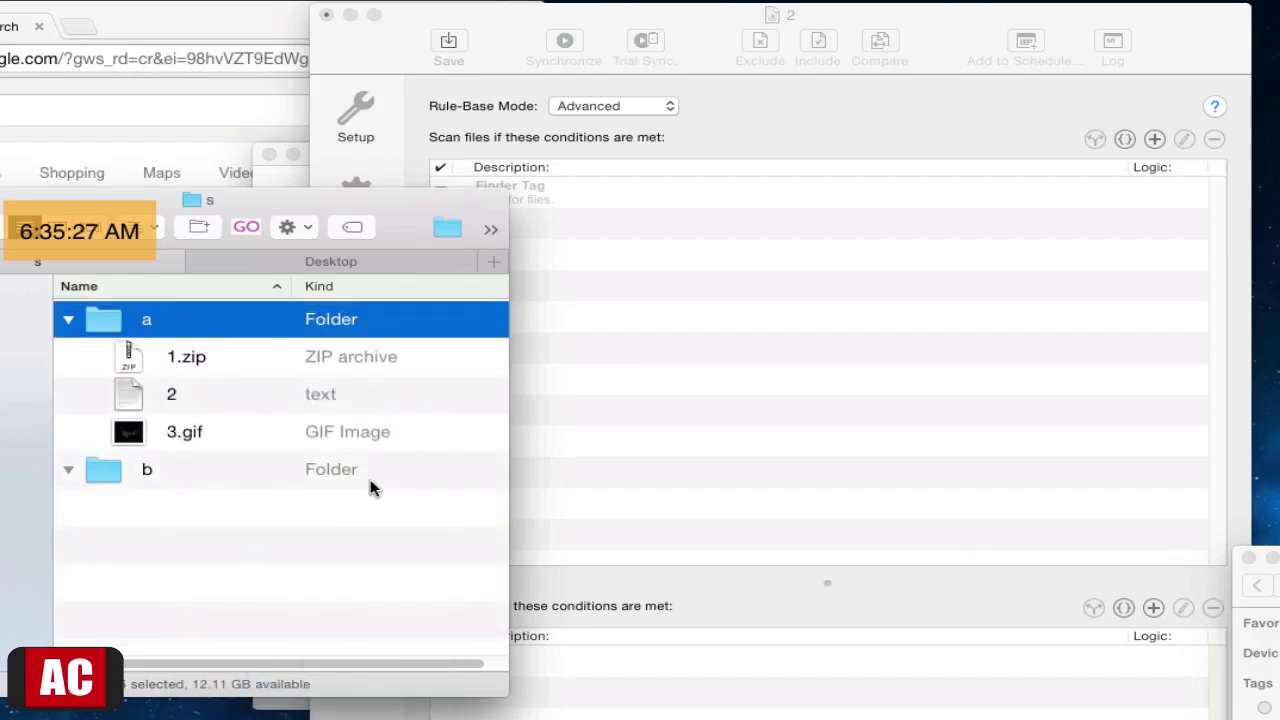
Step: Label 3.gif red and the text file 2 purple in folder a
click(217, 431)
right_click(217, 428)
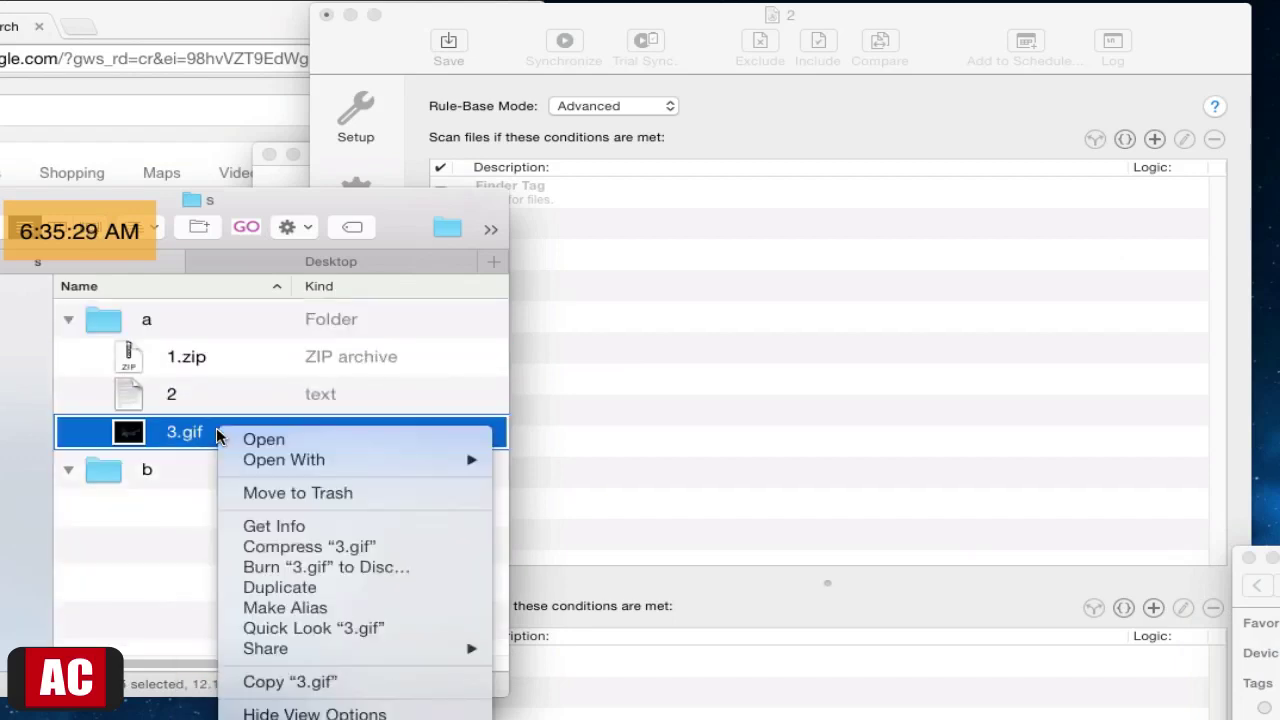
click(128, 678)
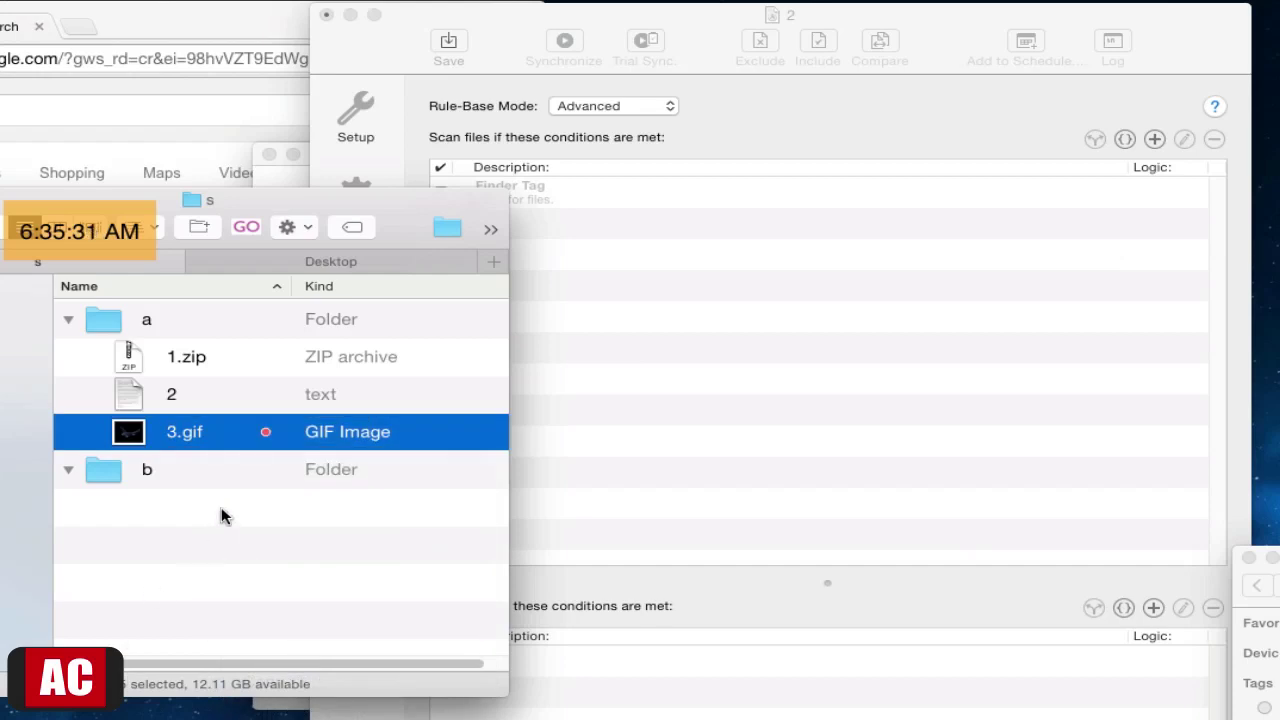
click(222, 395)
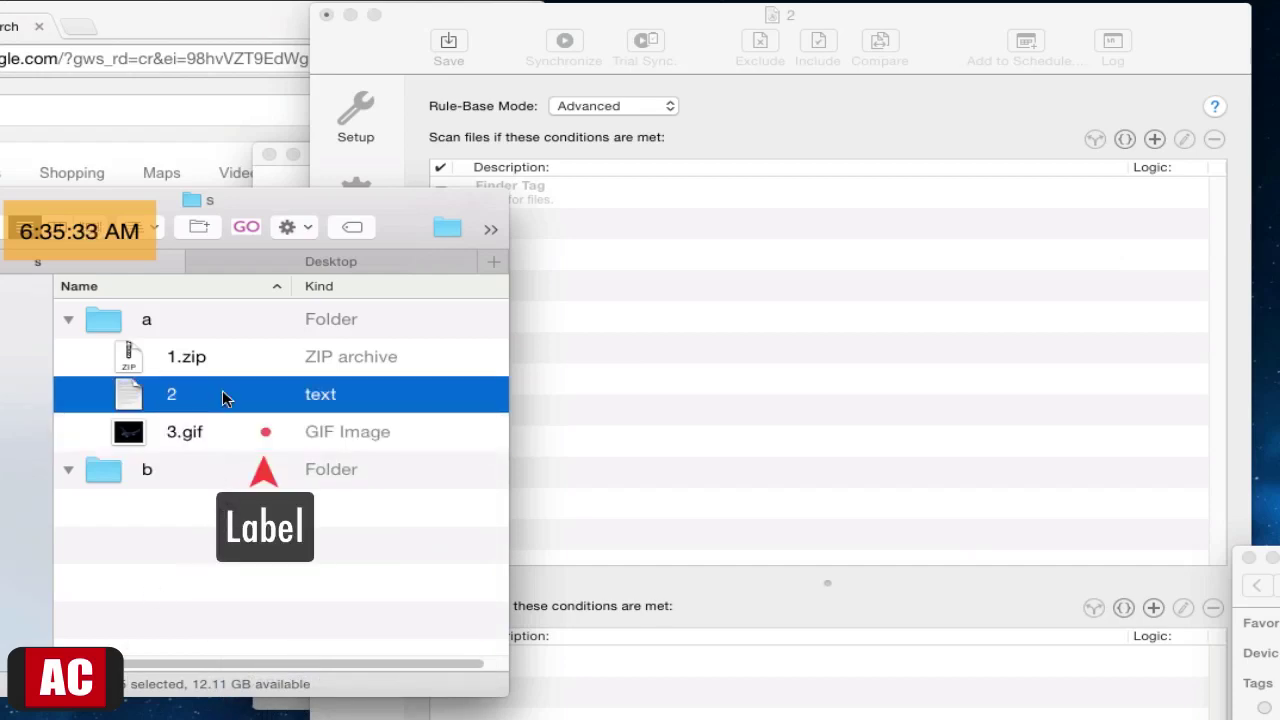
right_click(222, 397)
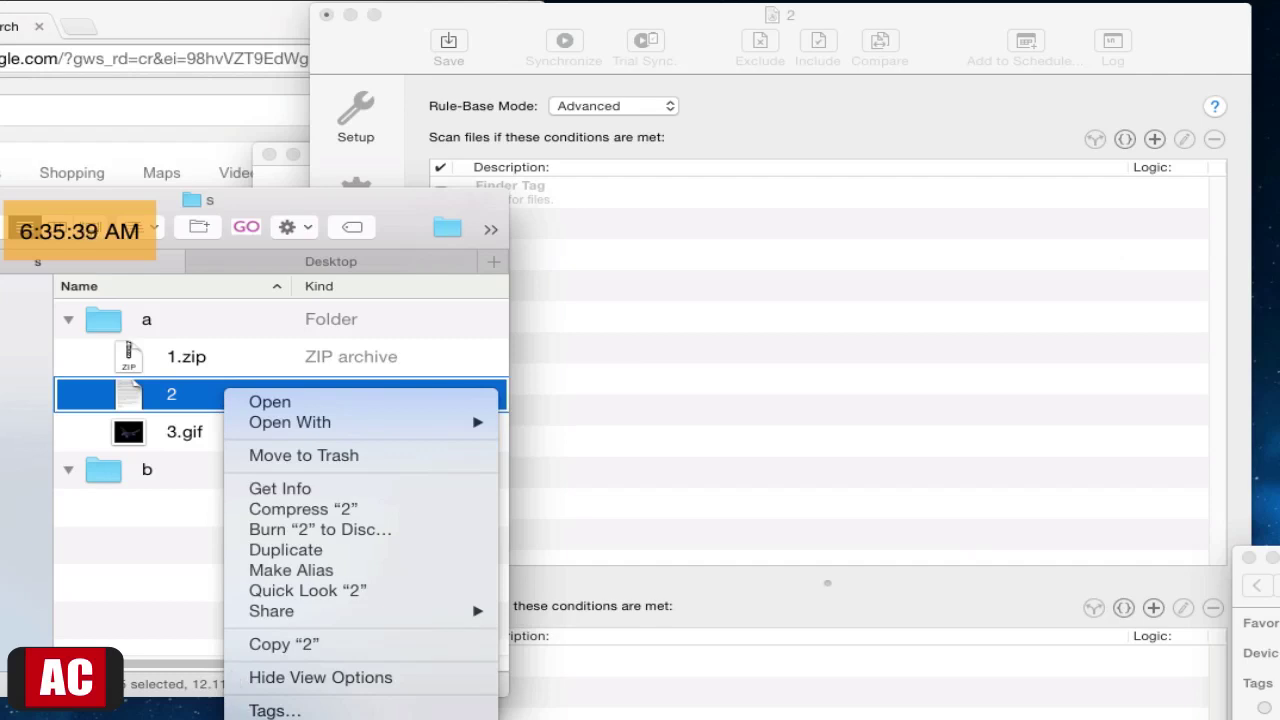
click(368, 719)
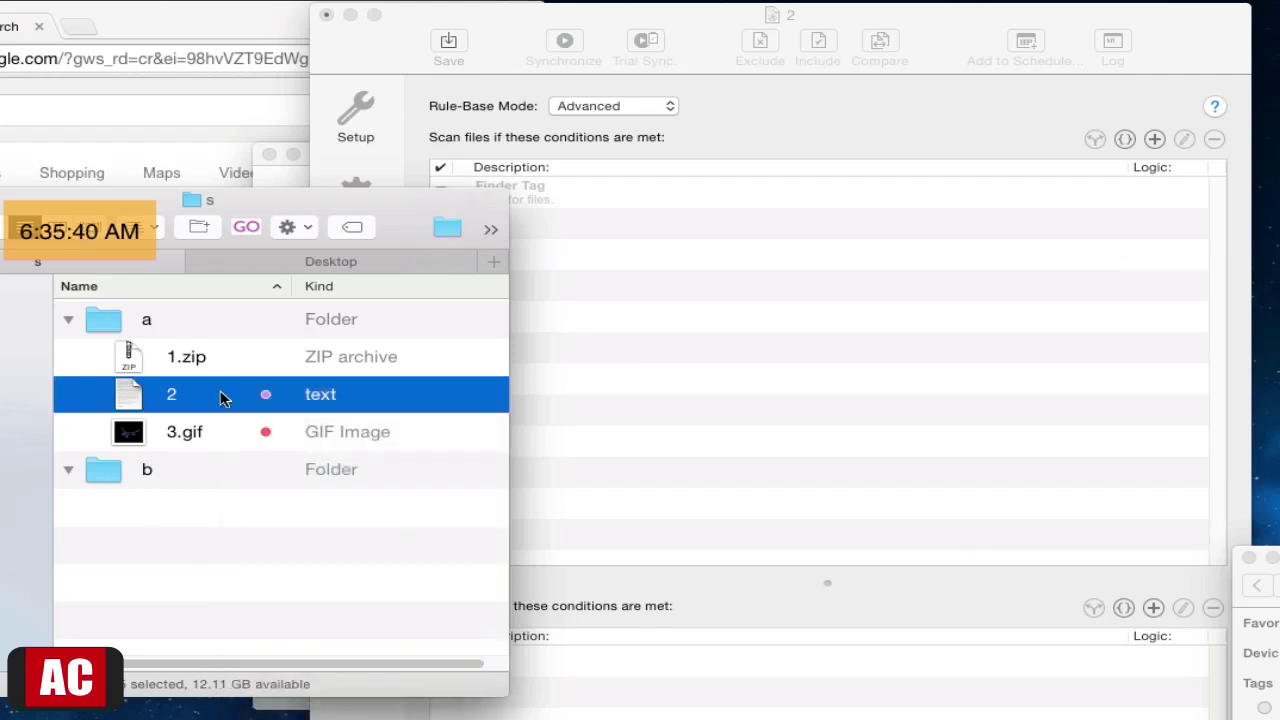
click(277, 508)
Step: Return to synchronizer document 2, add a Finder Label scan rule matching Purple for files, and analyze the folders with it
click(720, 380)
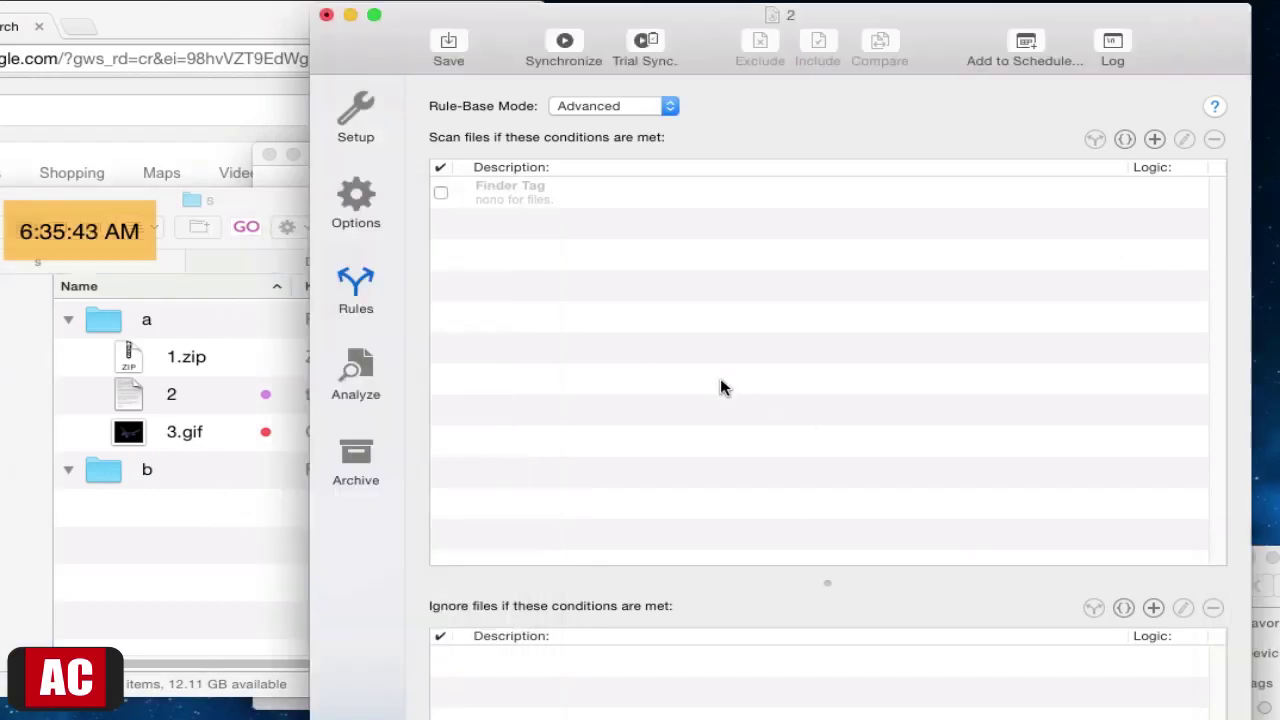
click(1154, 139)
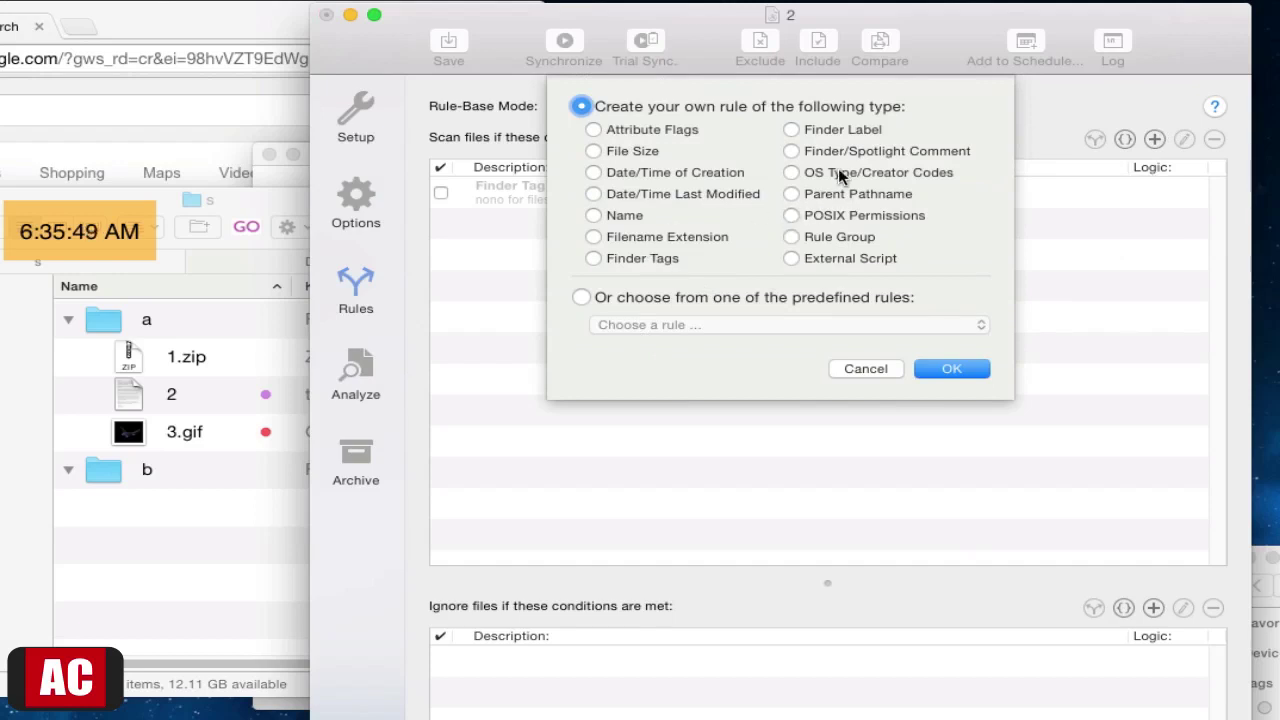
click(791, 130)
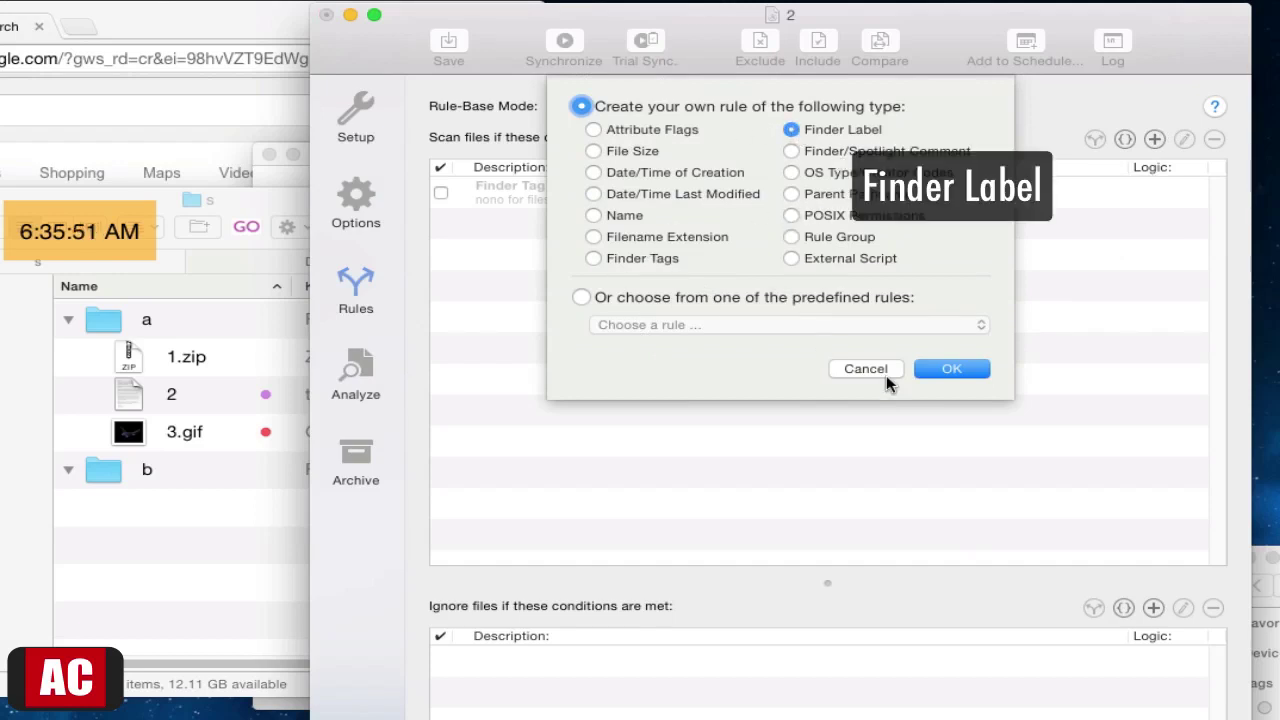
click(955, 369)
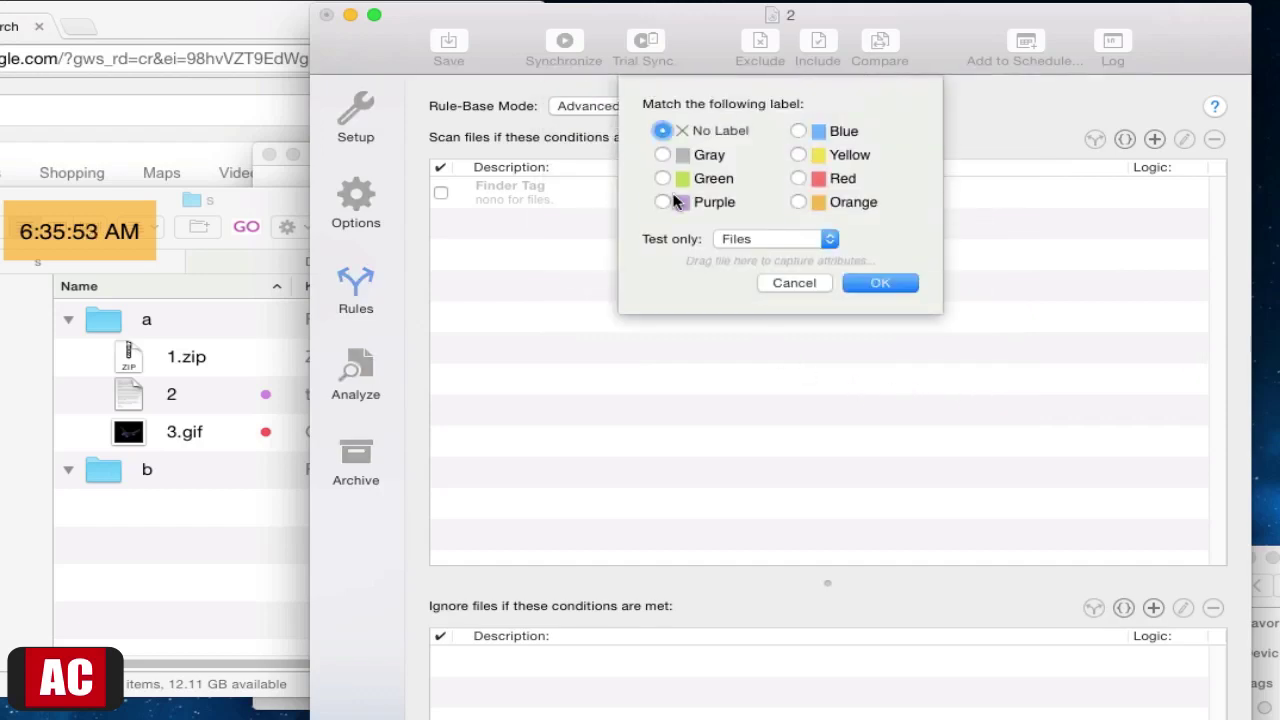
click(798, 180)
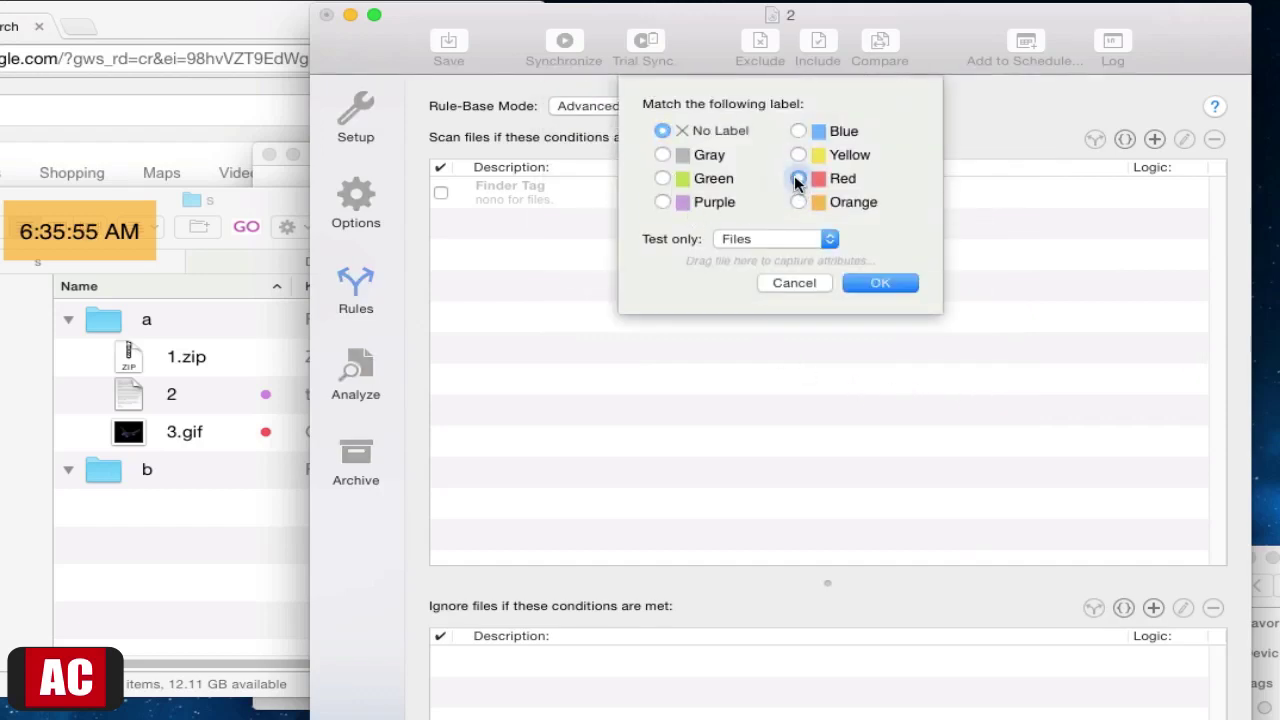
click(662, 203)
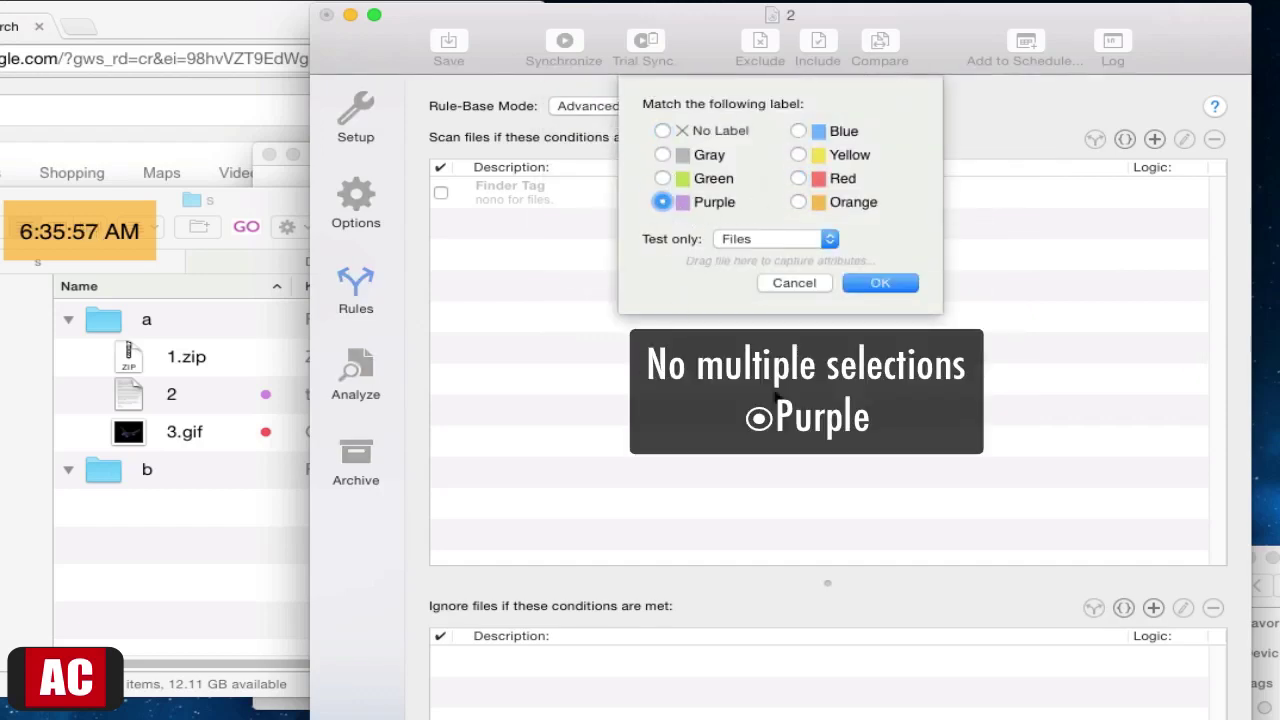
click(878, 283)
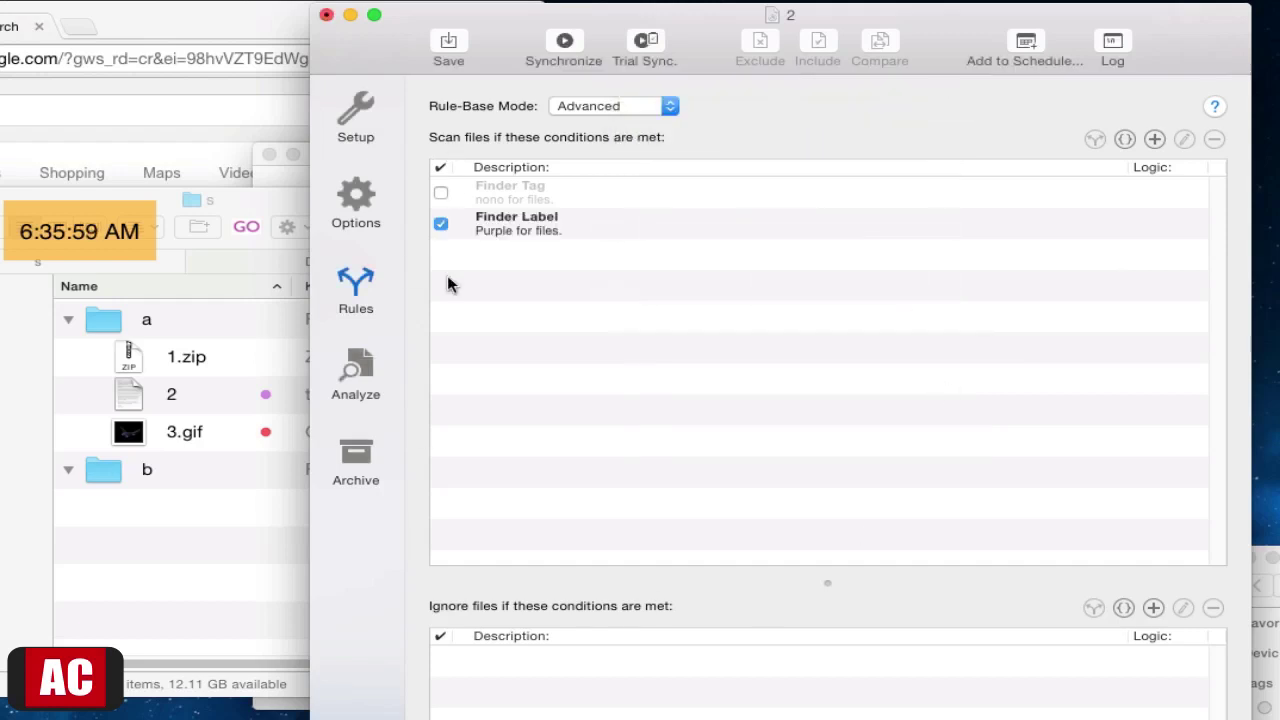
click(362, 396)
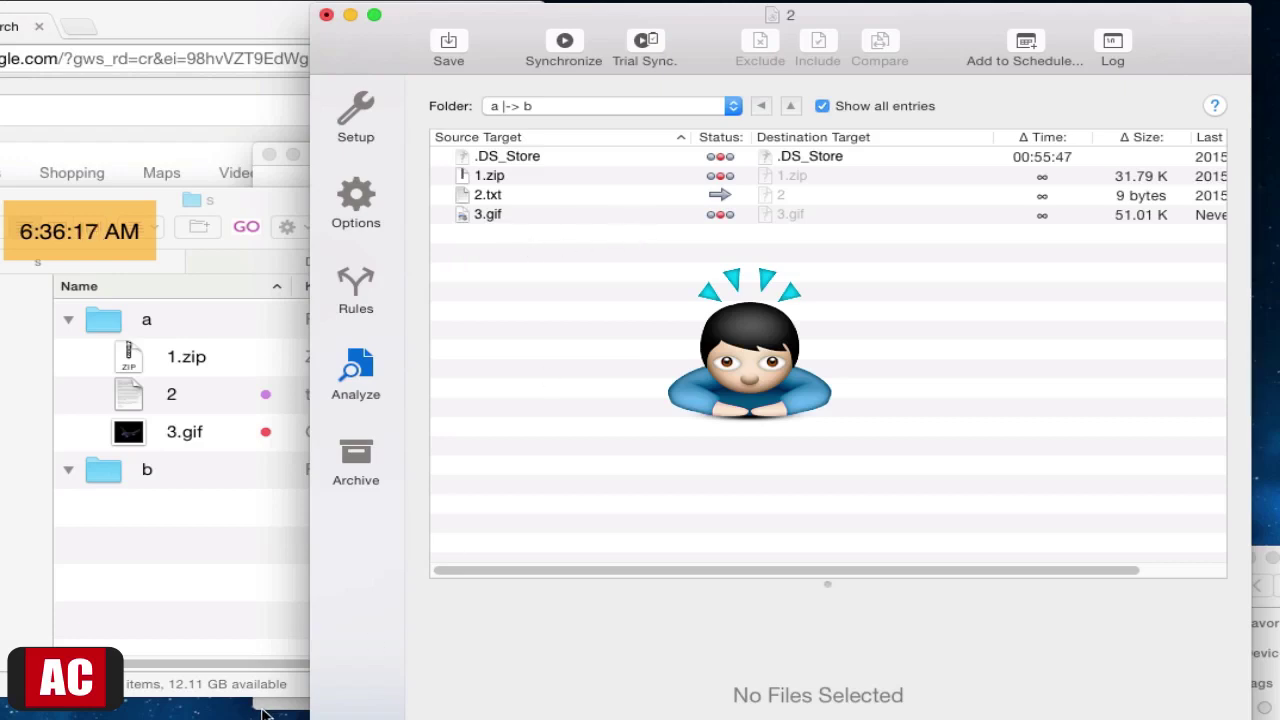
key(super+shift+o)
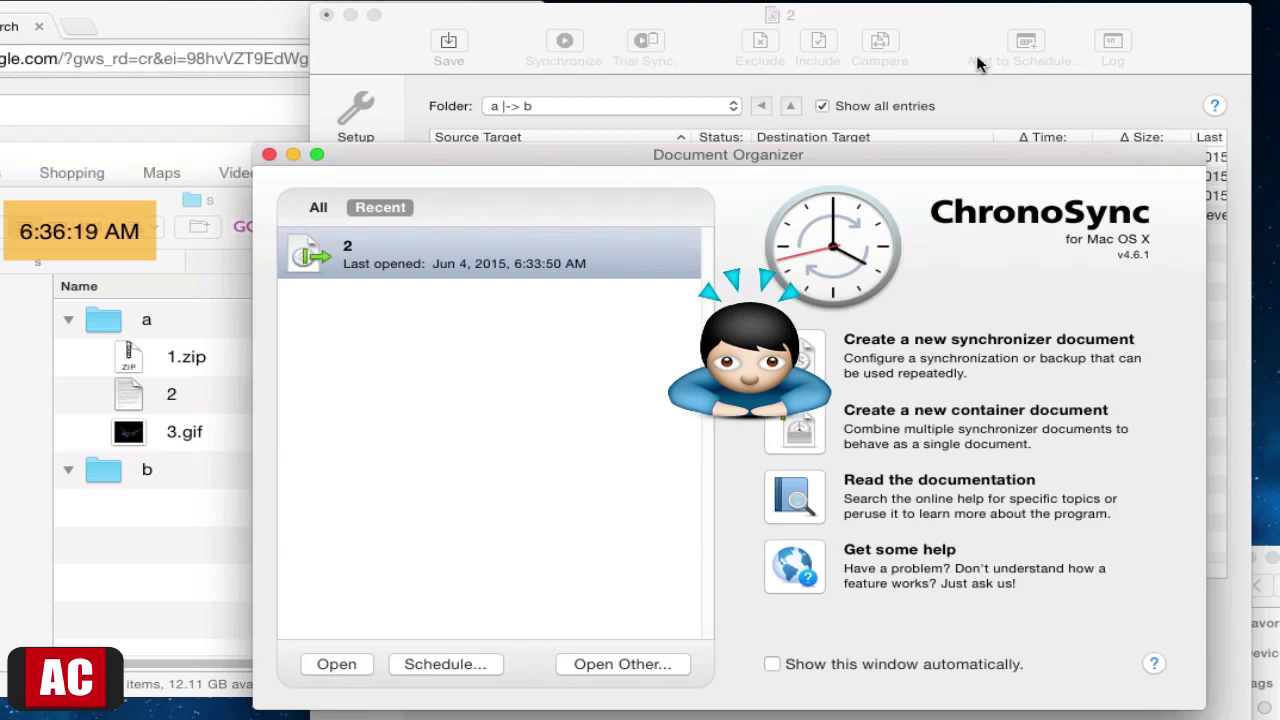
click(946, 26)
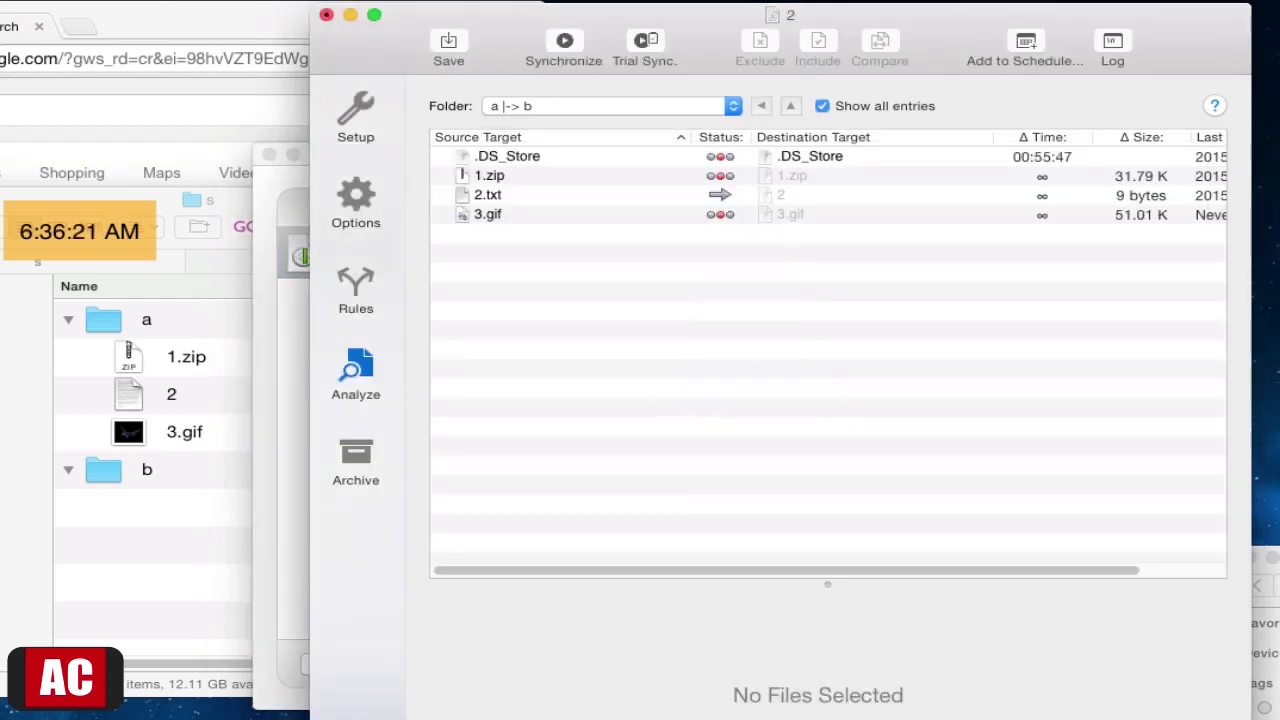
click(606, 715)
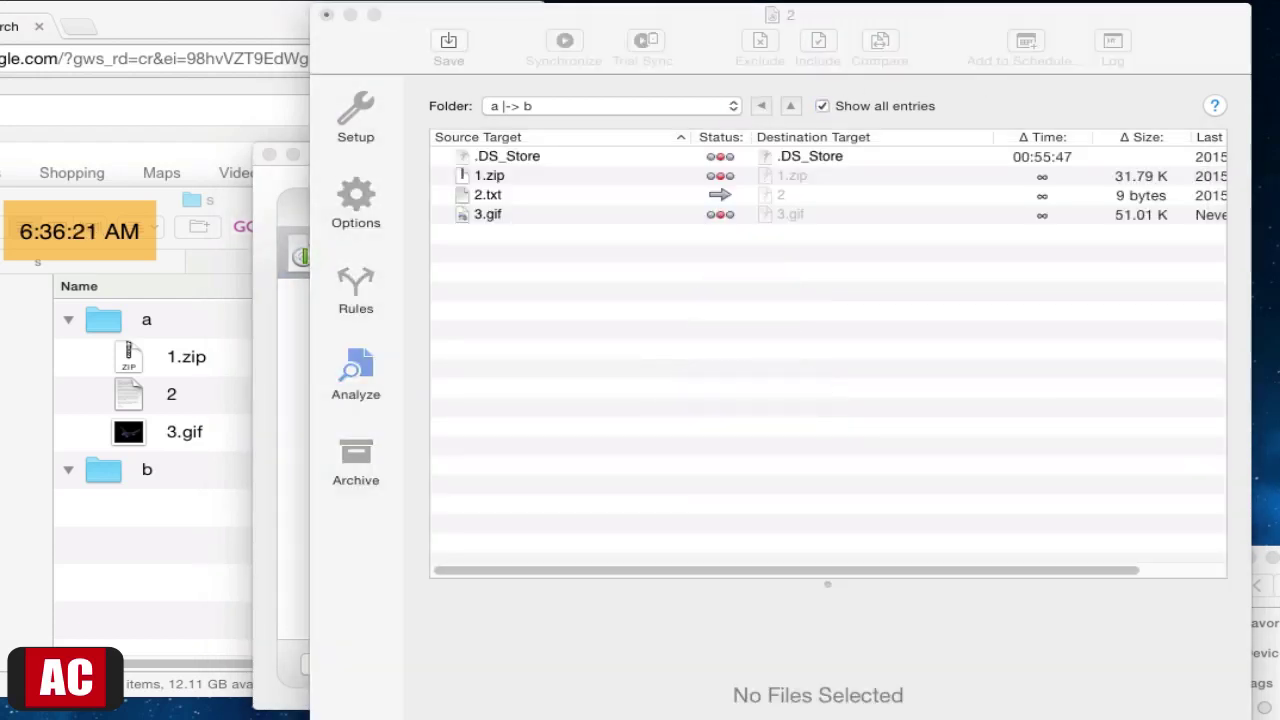
click(697, 456)
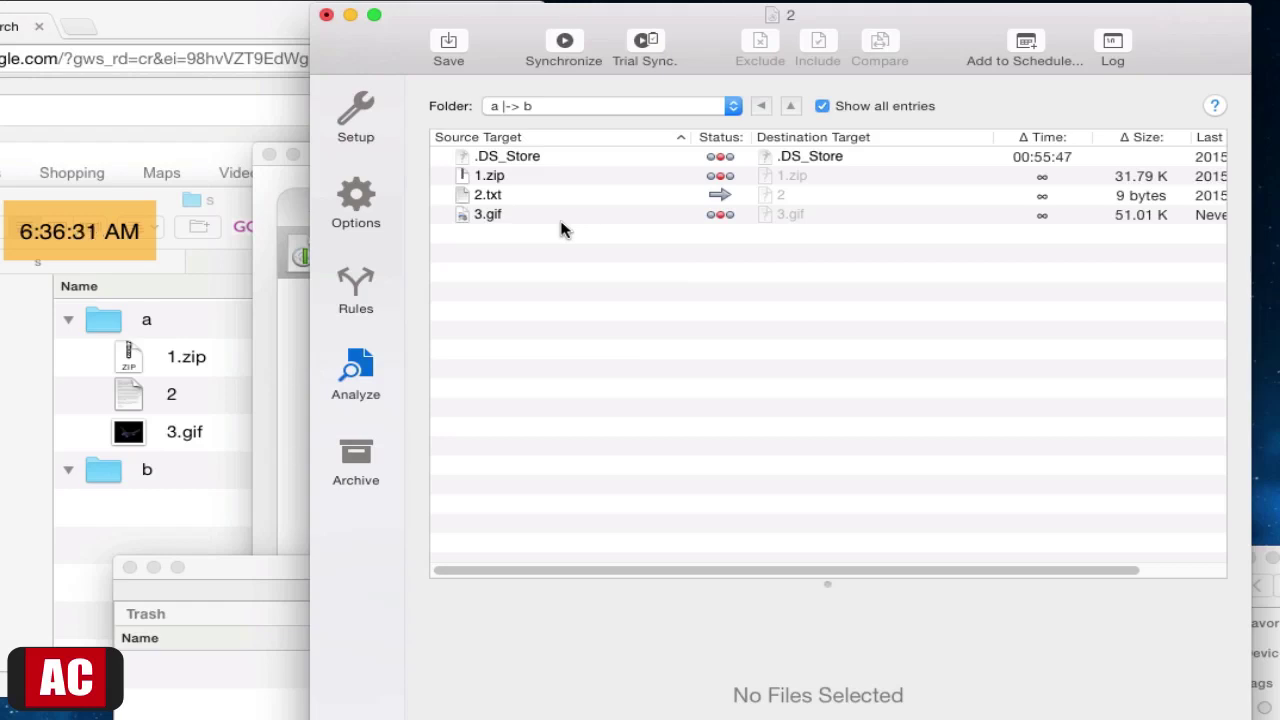
click(191, 410)
click(648, 417)
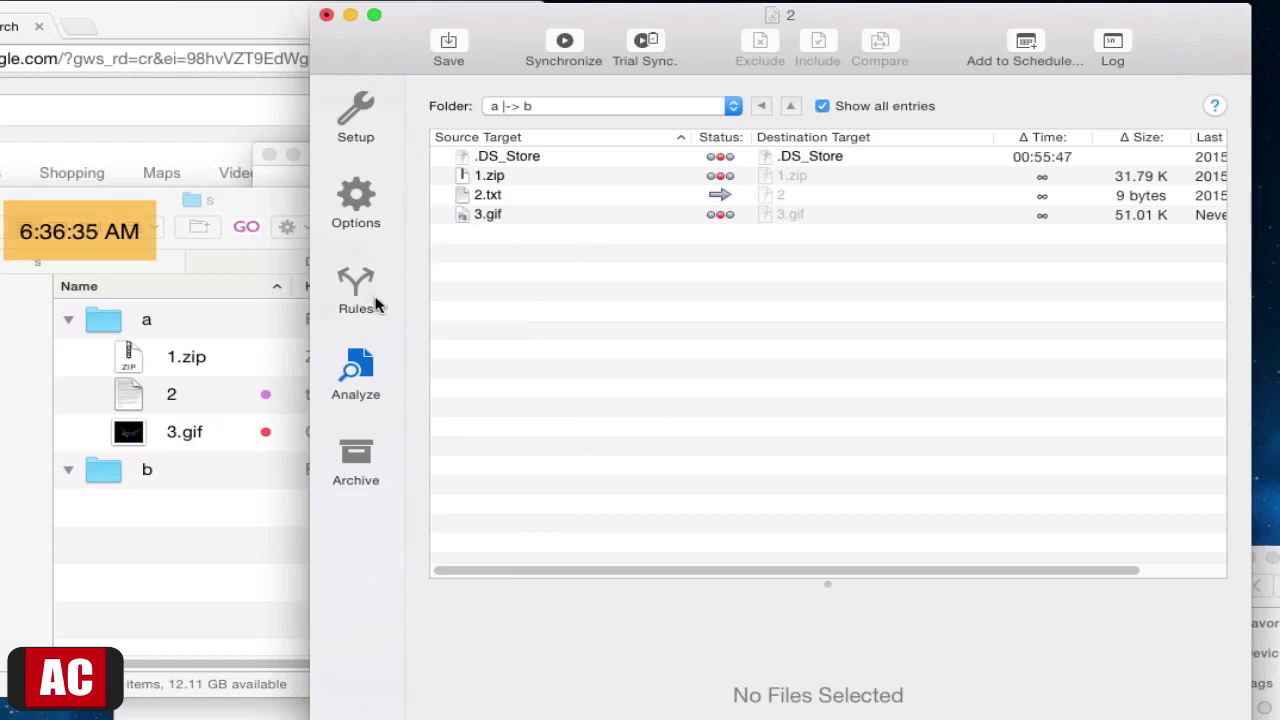
Step: Try to select both the Red and Purple labels in the existing Finder Label scan rule
click(359, 302)
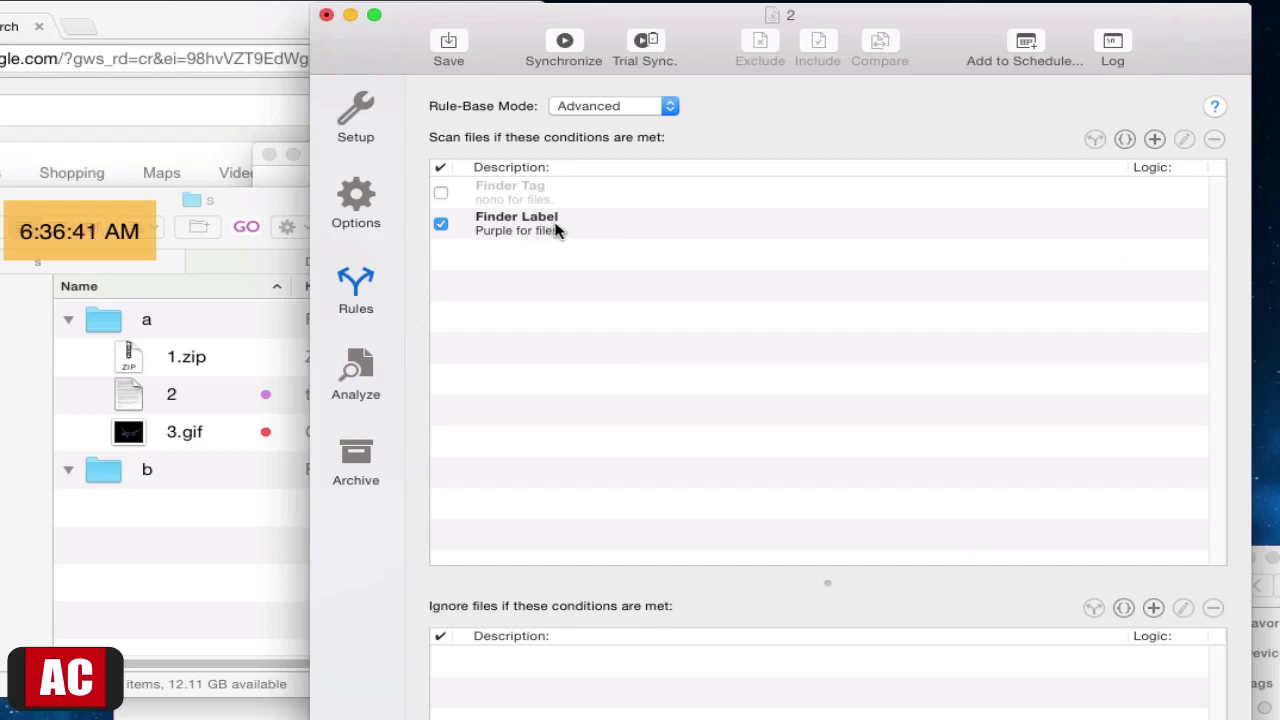
click(556, 230)
double_click(581, 226)
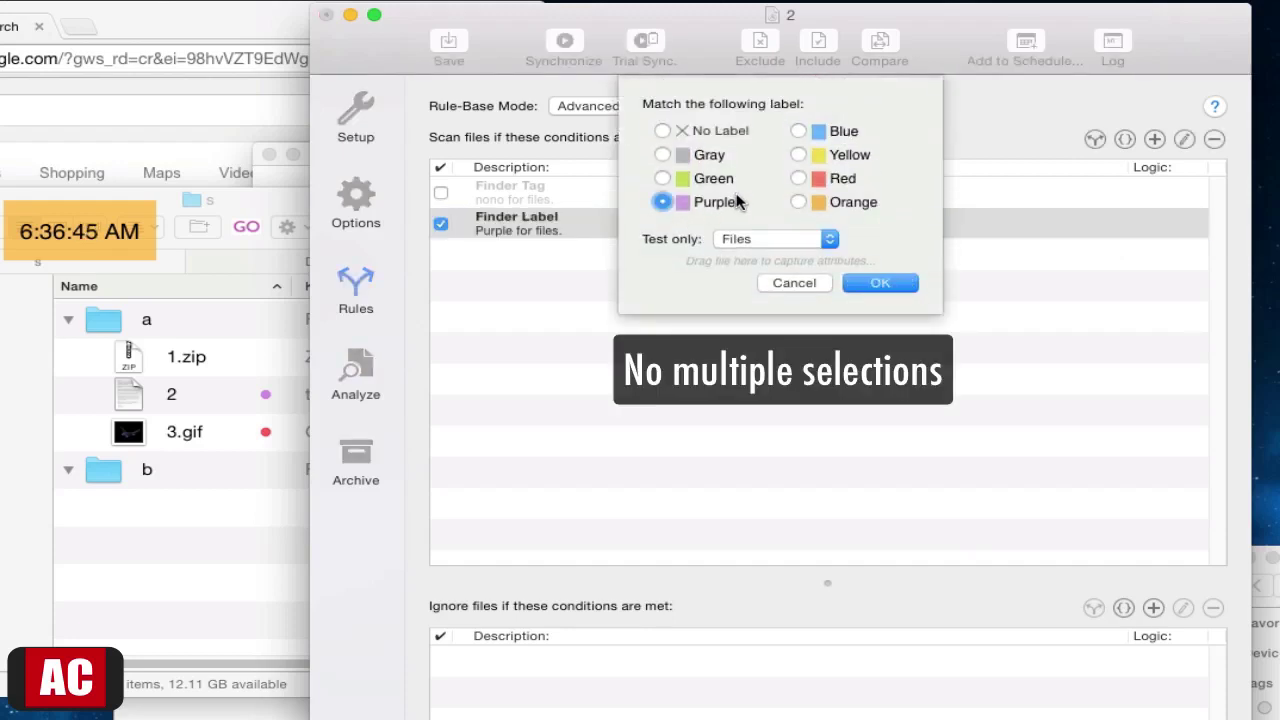
click(798, 178)
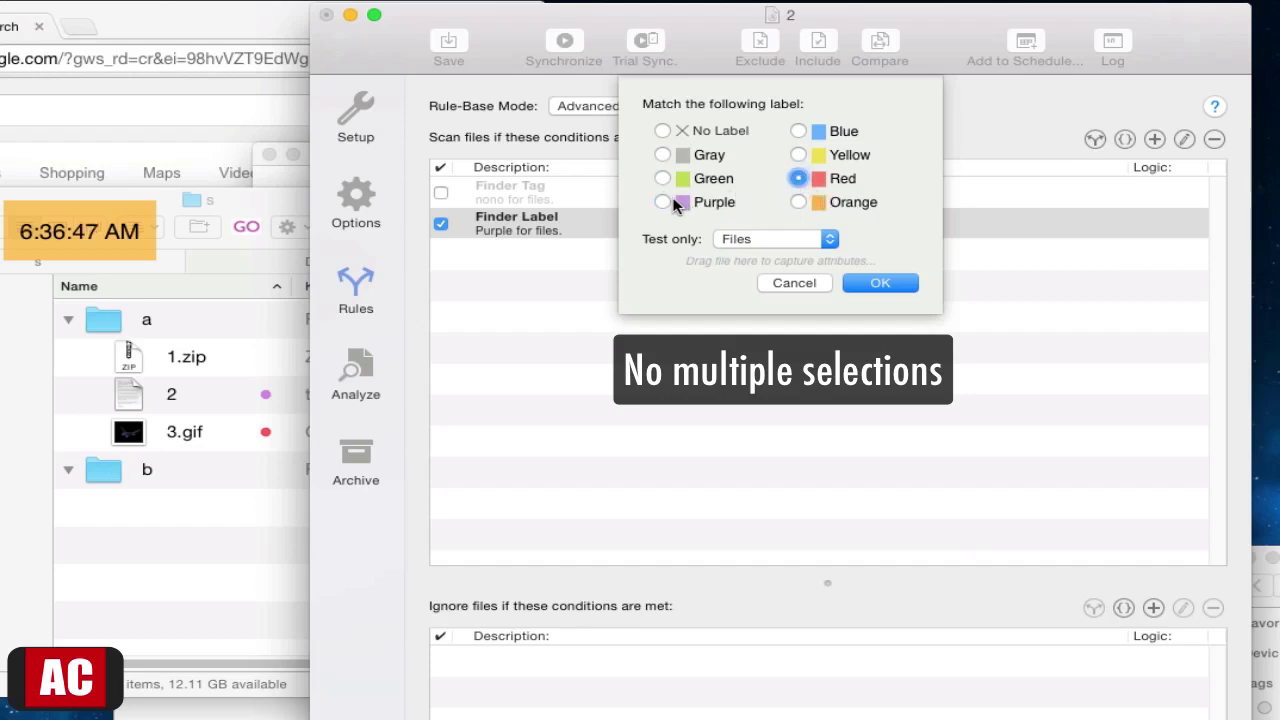
click(662, 202)
click(797, 179)
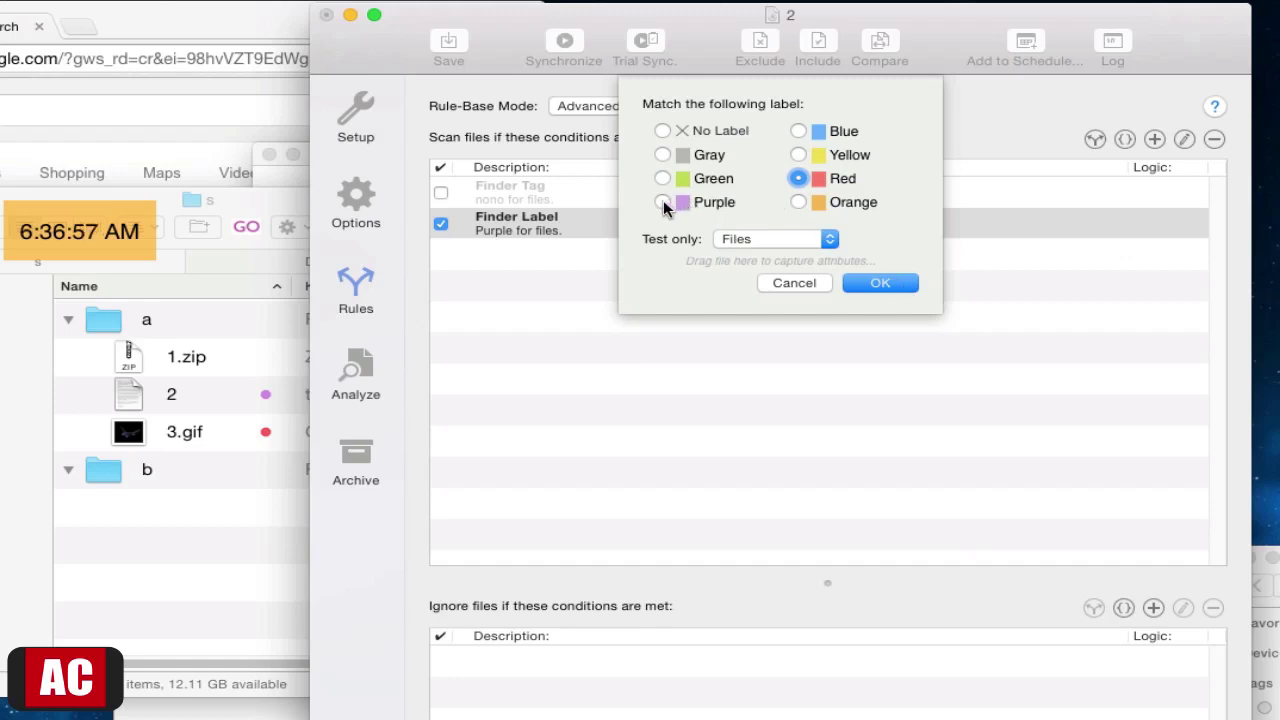
click(663, 202)
click(899, 283)
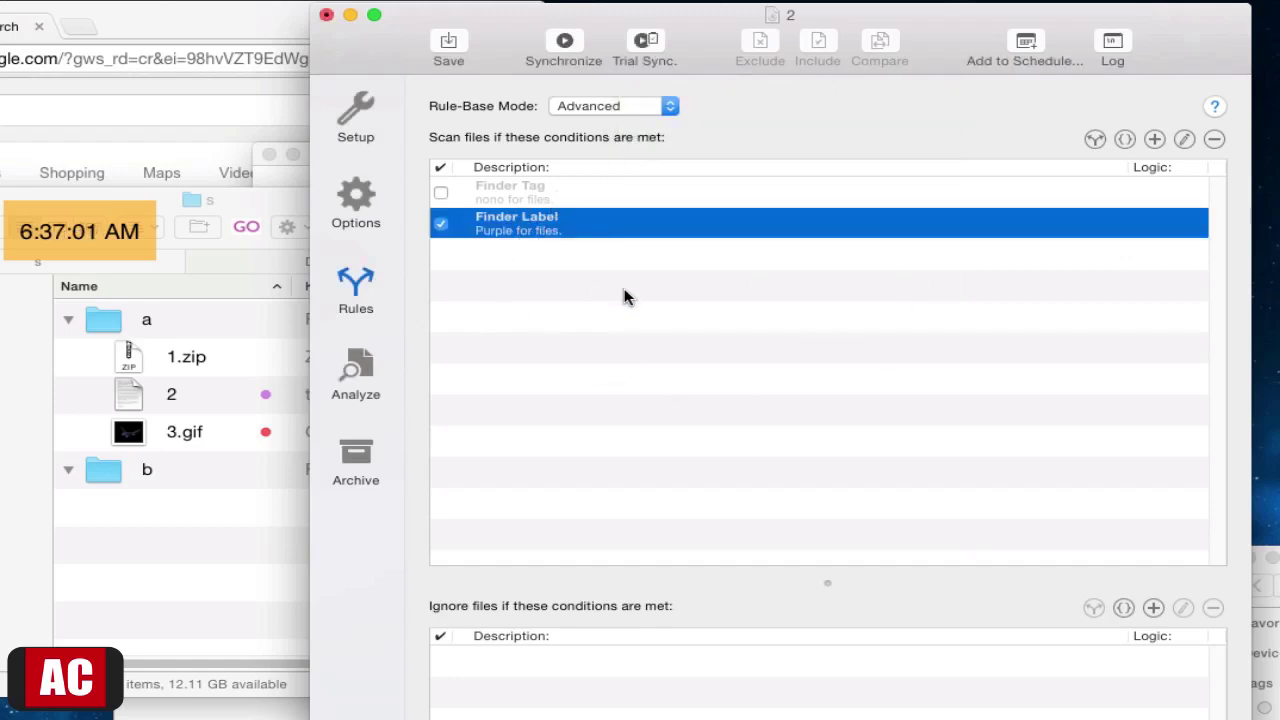
Step: Add a second Finder Label scan rule matching Red for files, keeping Or as the logic between it and the Purple rule
click(1155, 140)
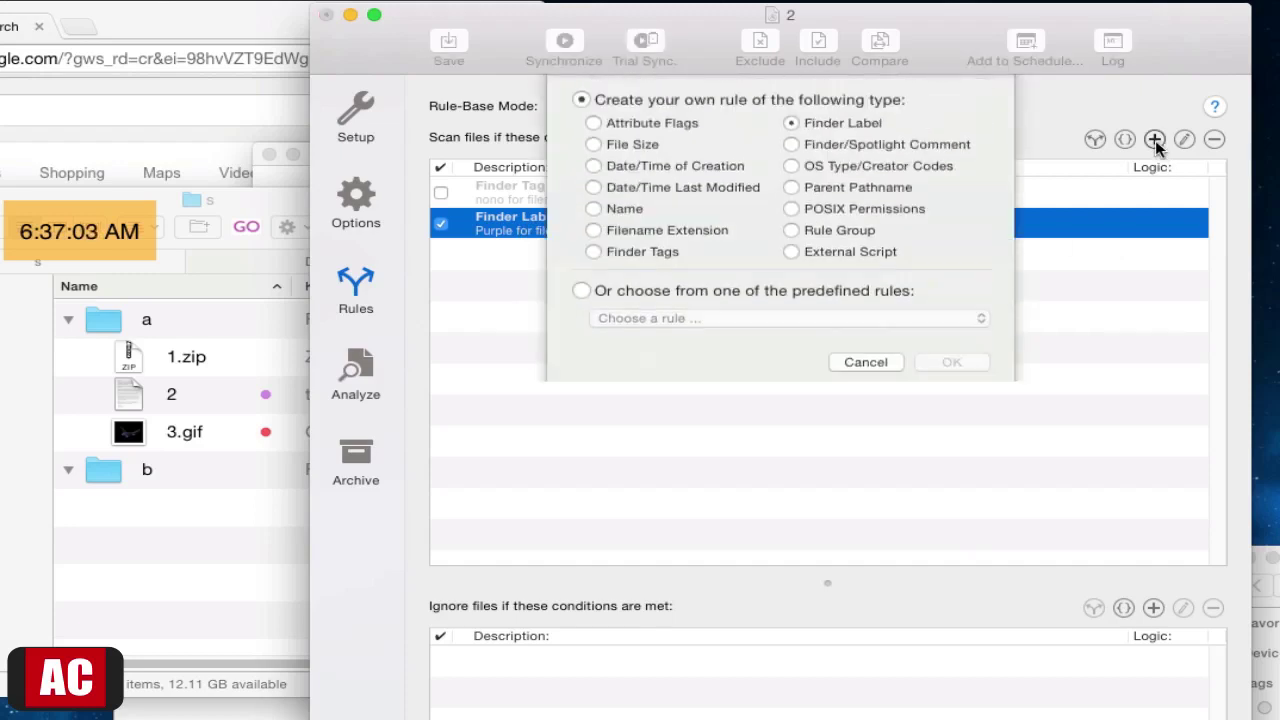
click(951, 370)
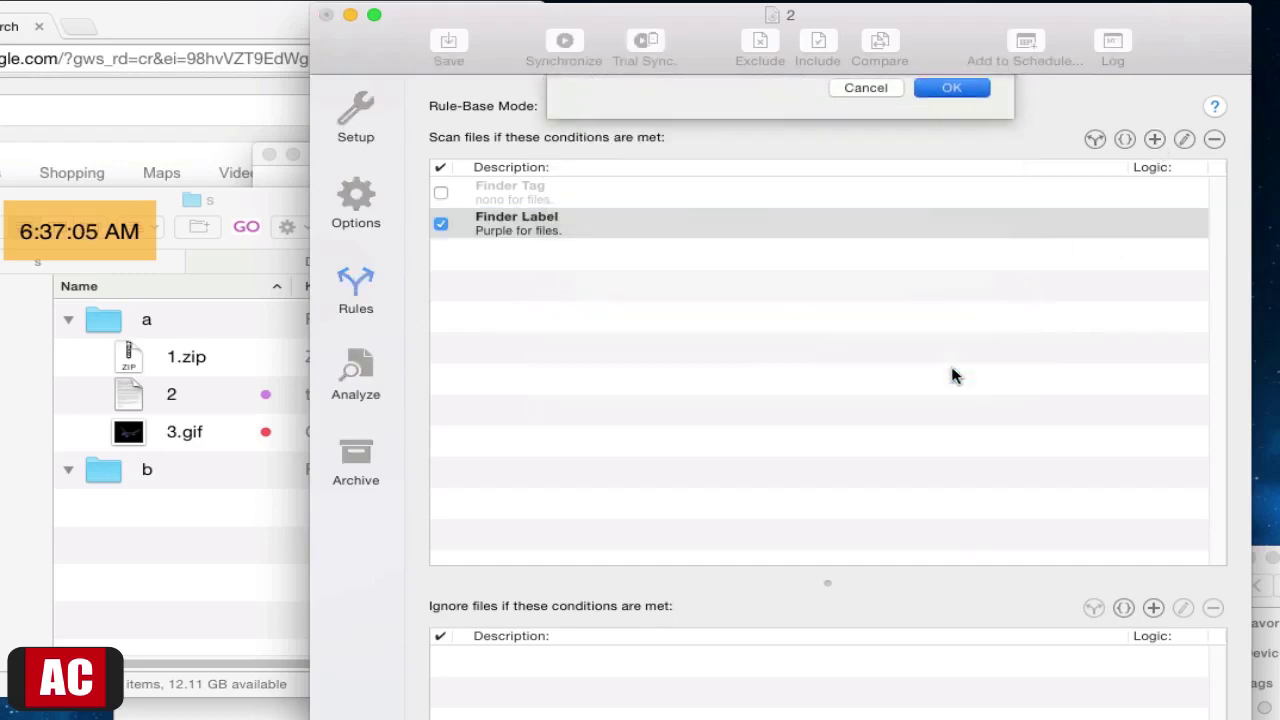
click(798, 180)
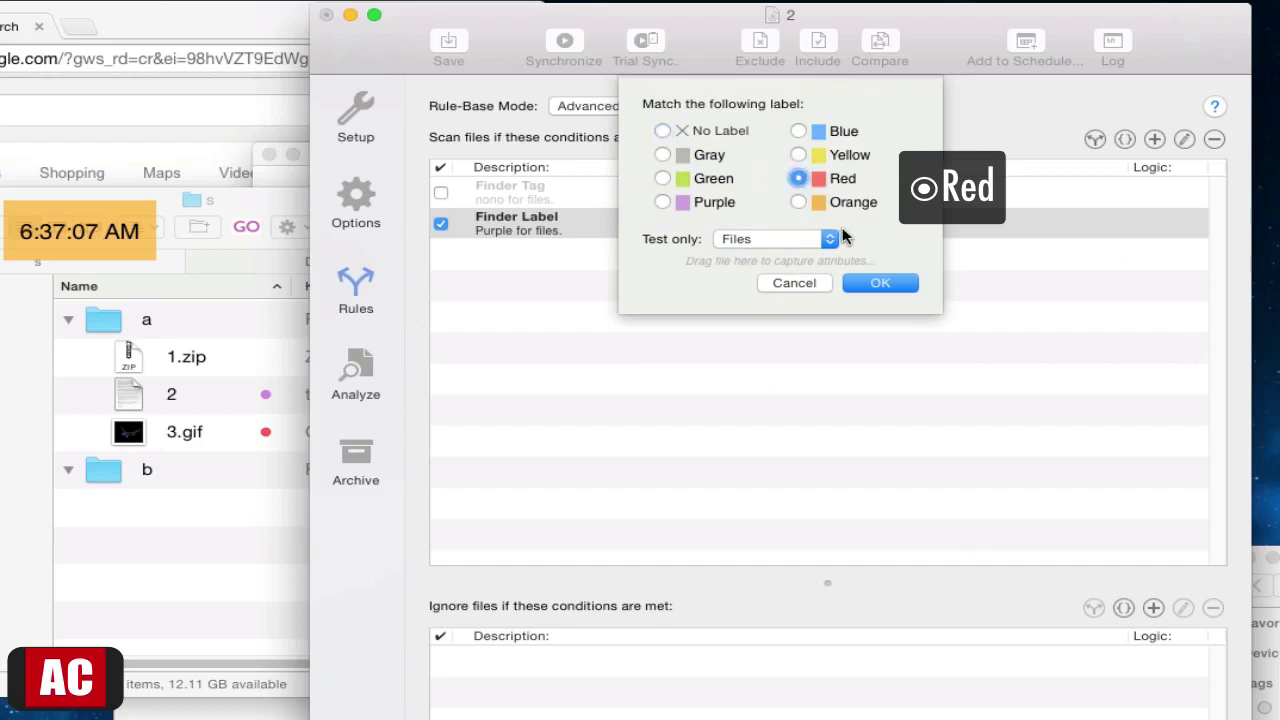
click(886, 286)
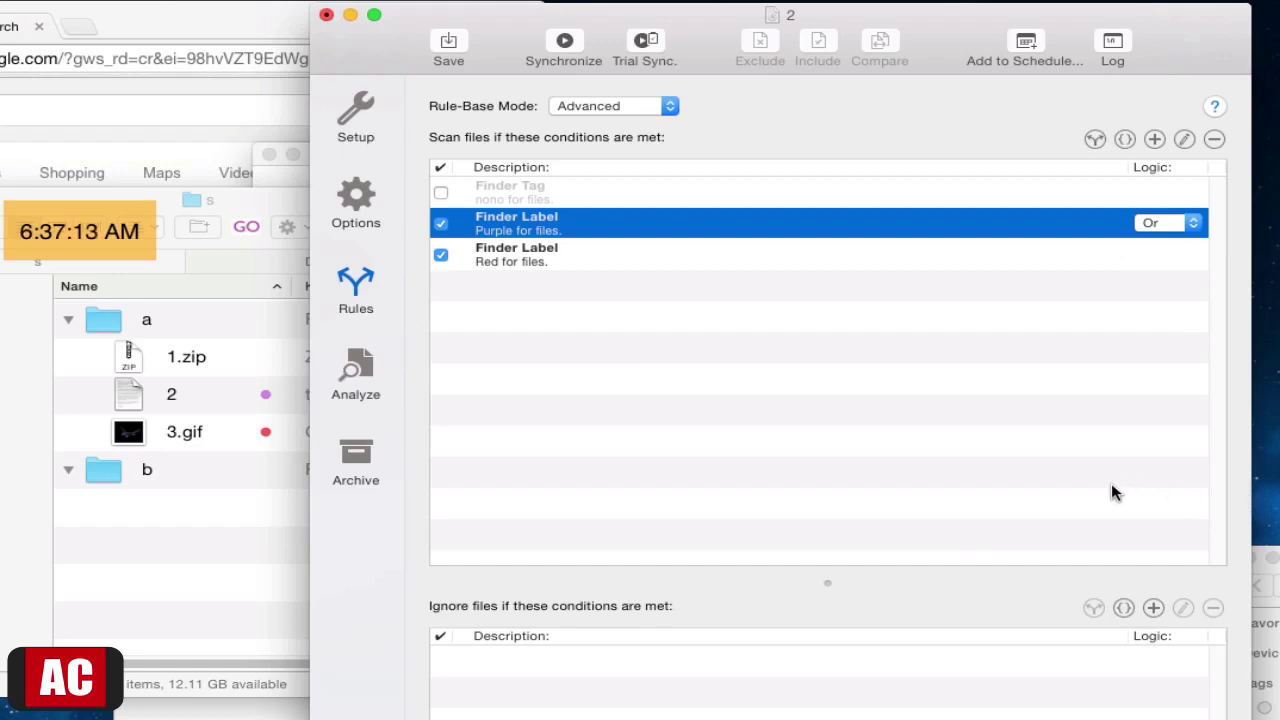
click(1196, 224)
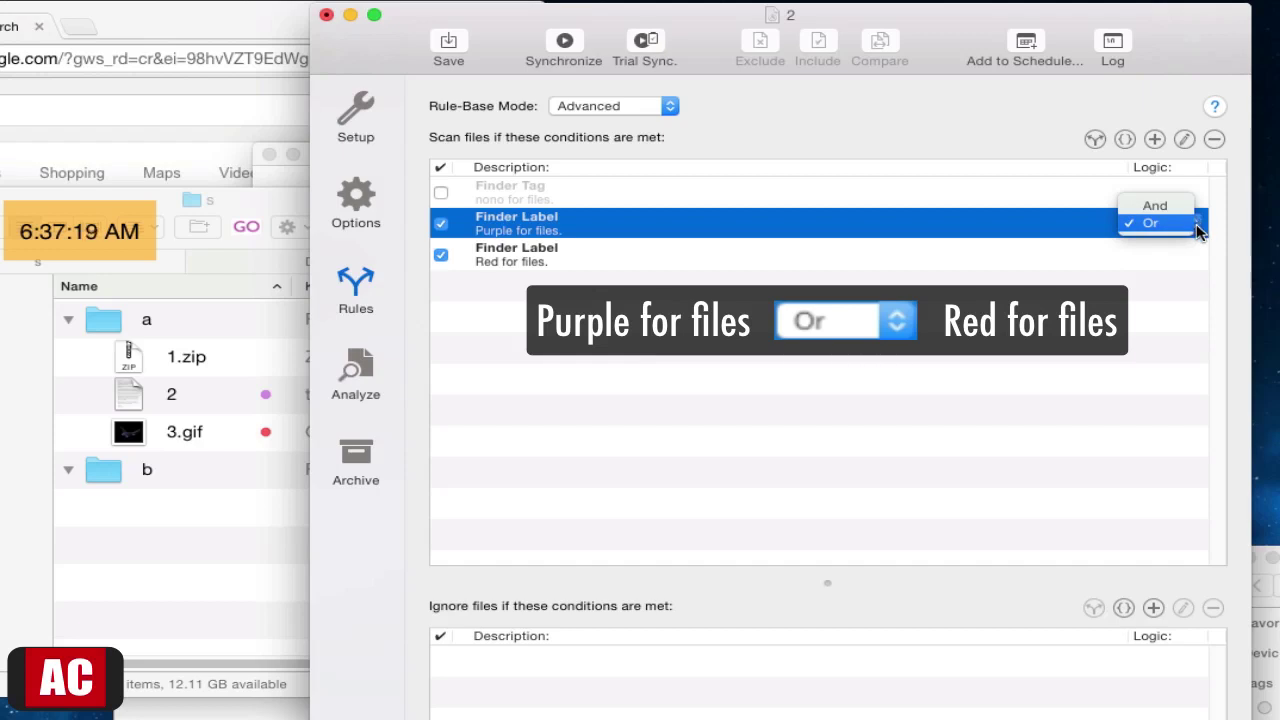
click(1191, 225)
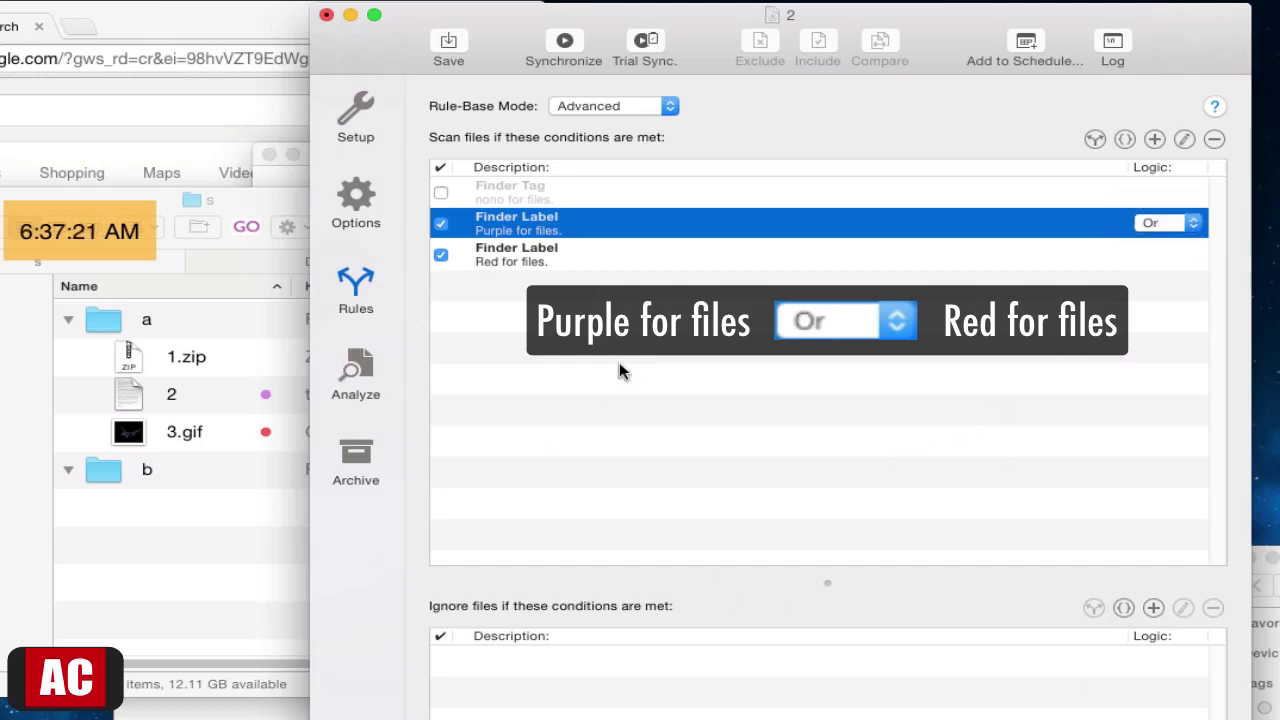
Step: Analyze the folders with the Purple Or Red label rules, and add the red label to text file 2 in folder a
click(356, 372)
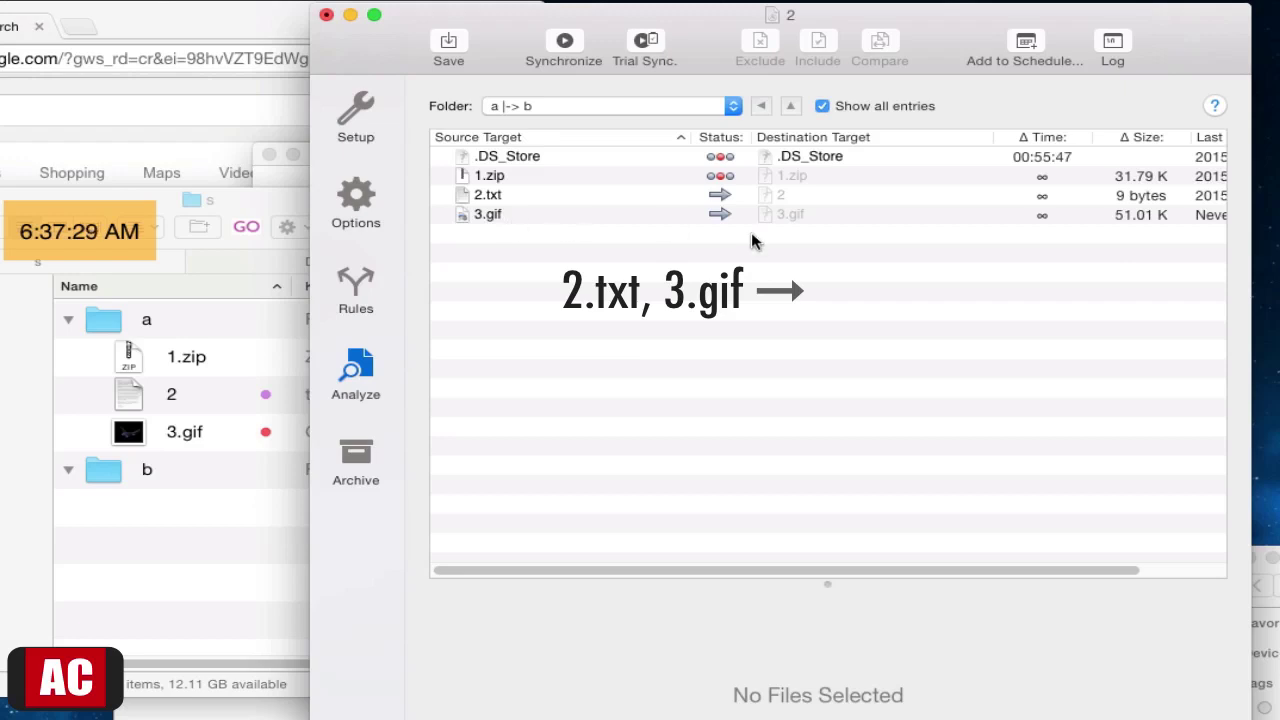
click(237, 409)
click(230, 400)
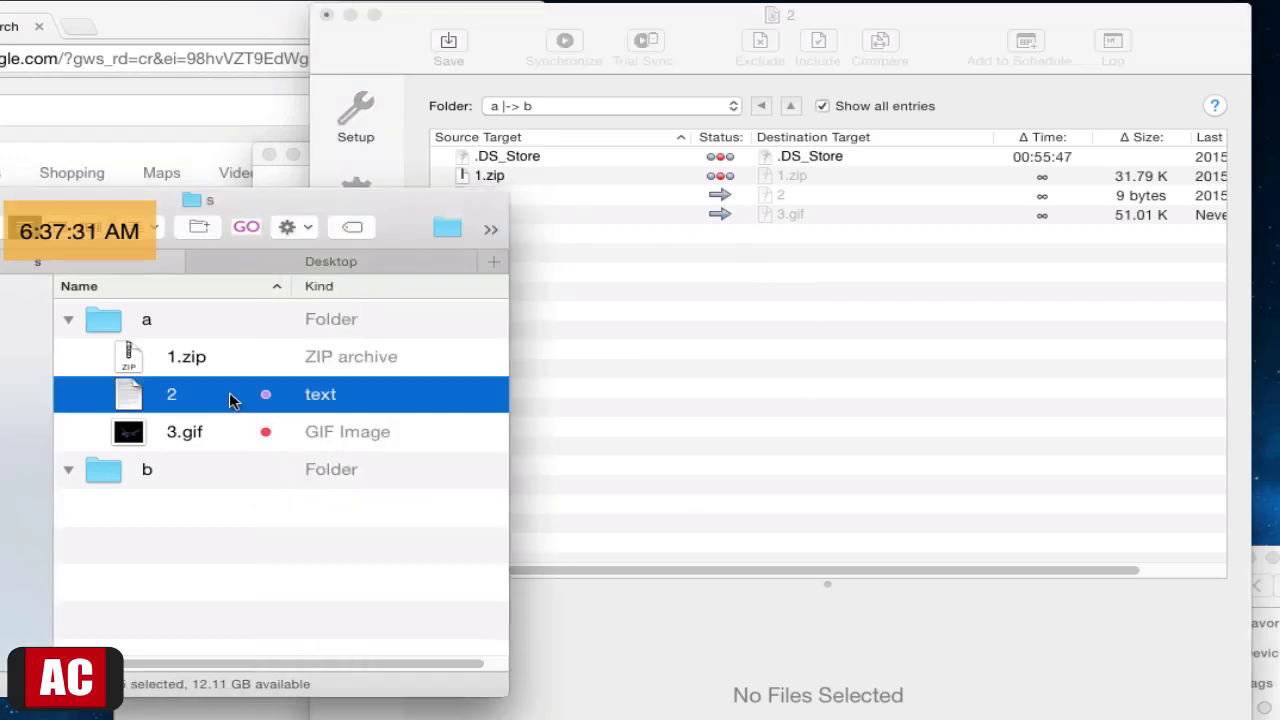
right_click(230, 400)
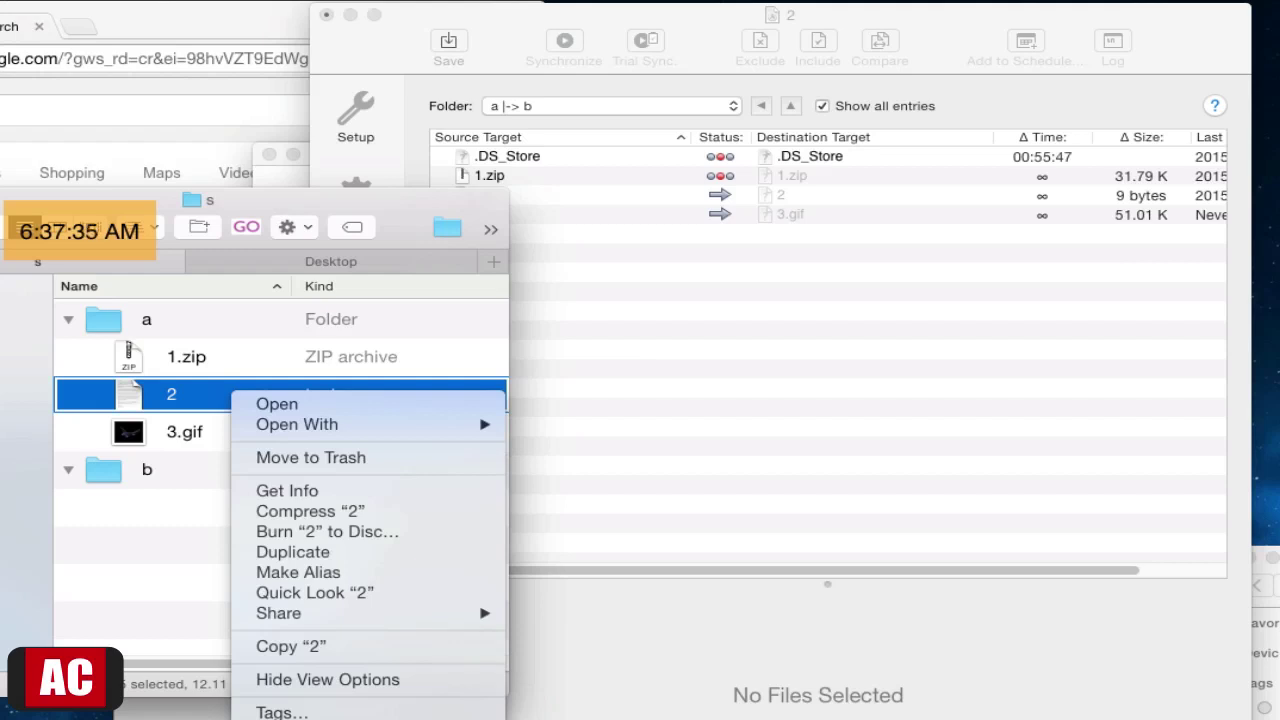
click(410, 719)
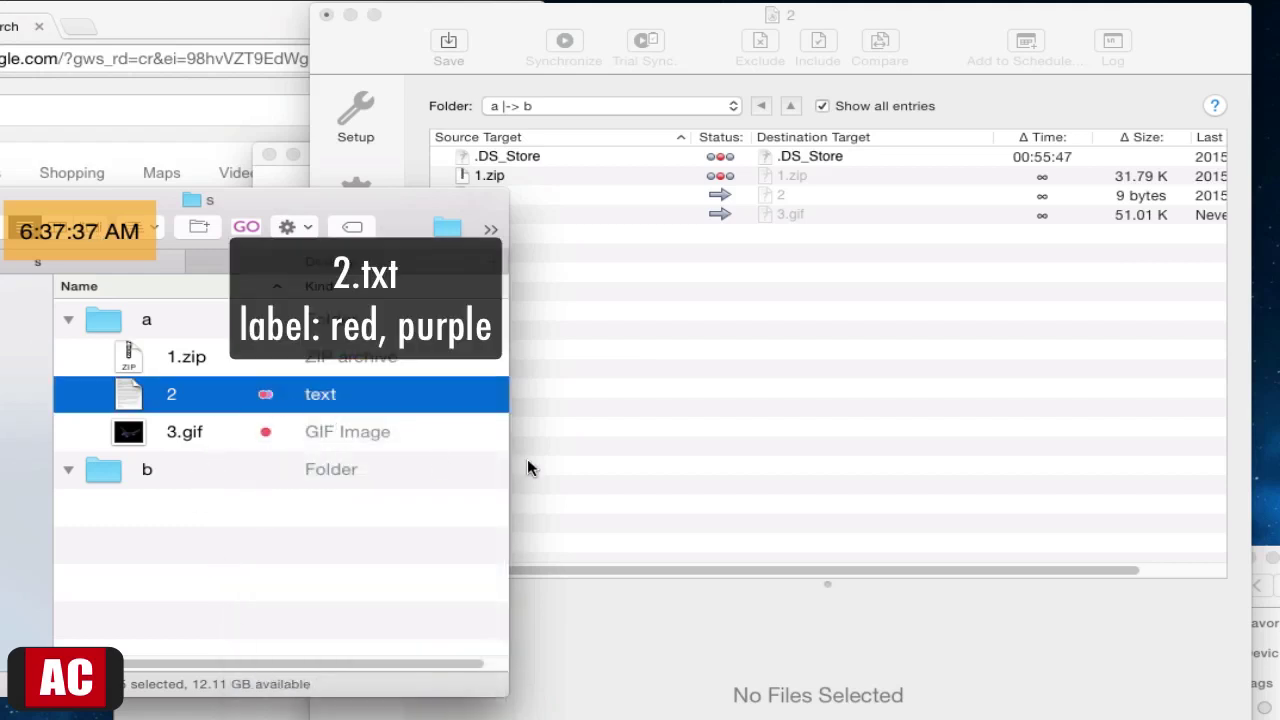
click(718, 404)
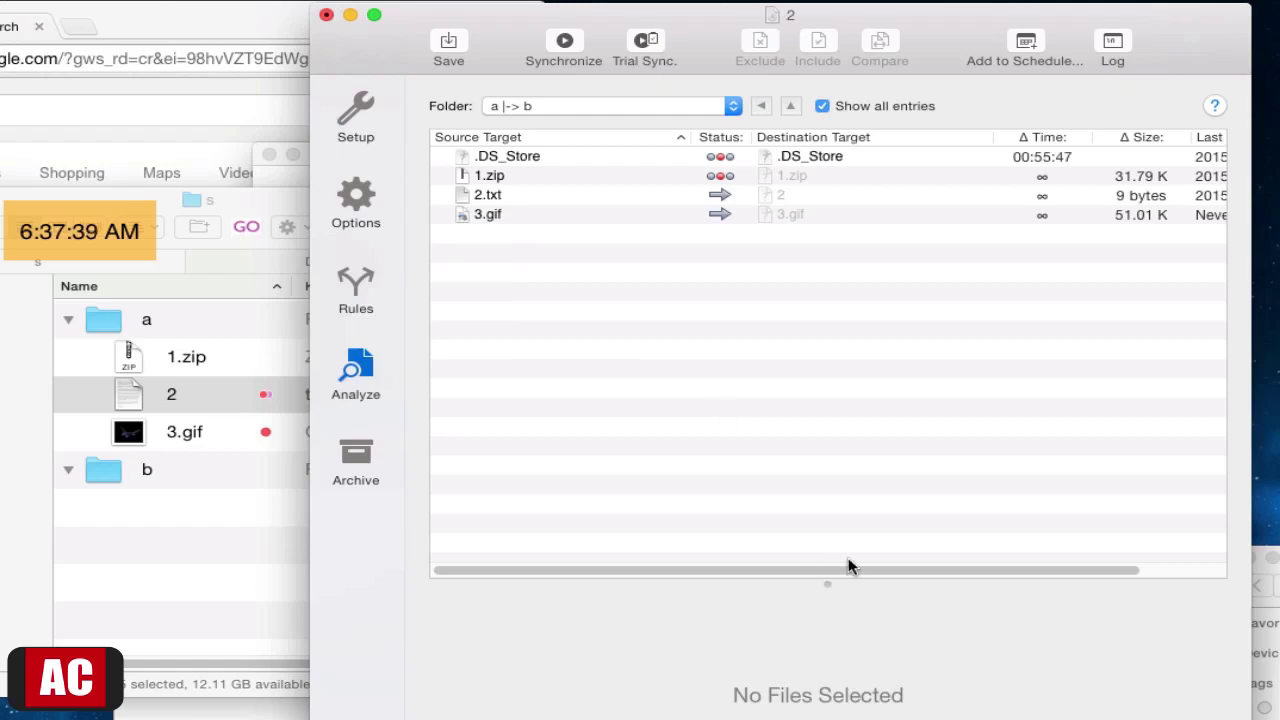
Step: Set the logic between the Purple and Red Finder Label scan rules to And, and analyze the folders with it
click(368, 288)
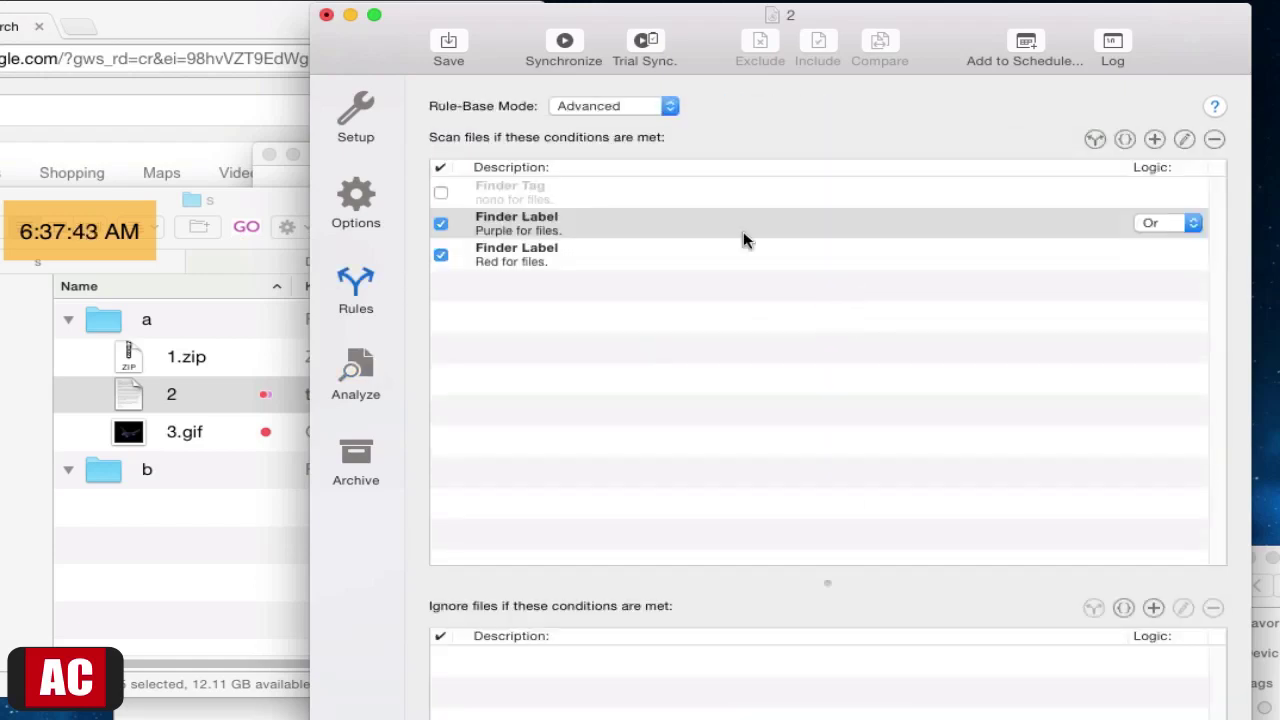
click(1194, 222)
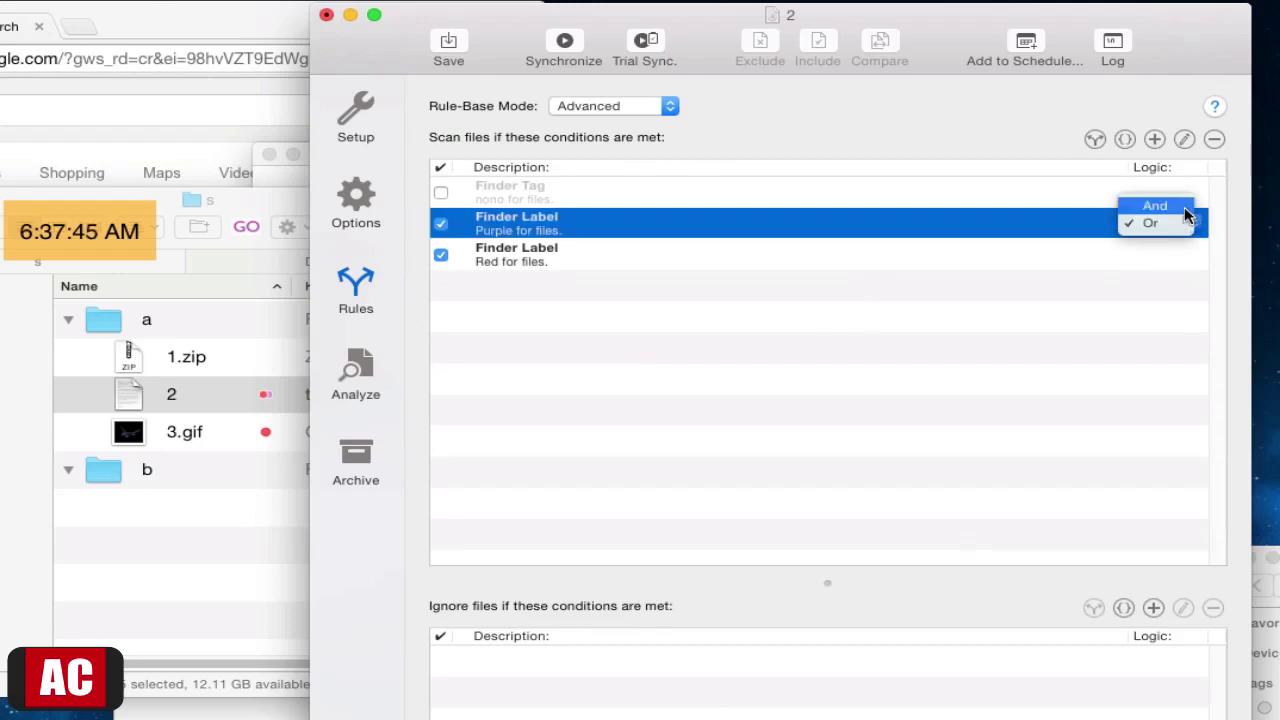
click(1188, 224)
click(1190, 222)
click(1126, 191)
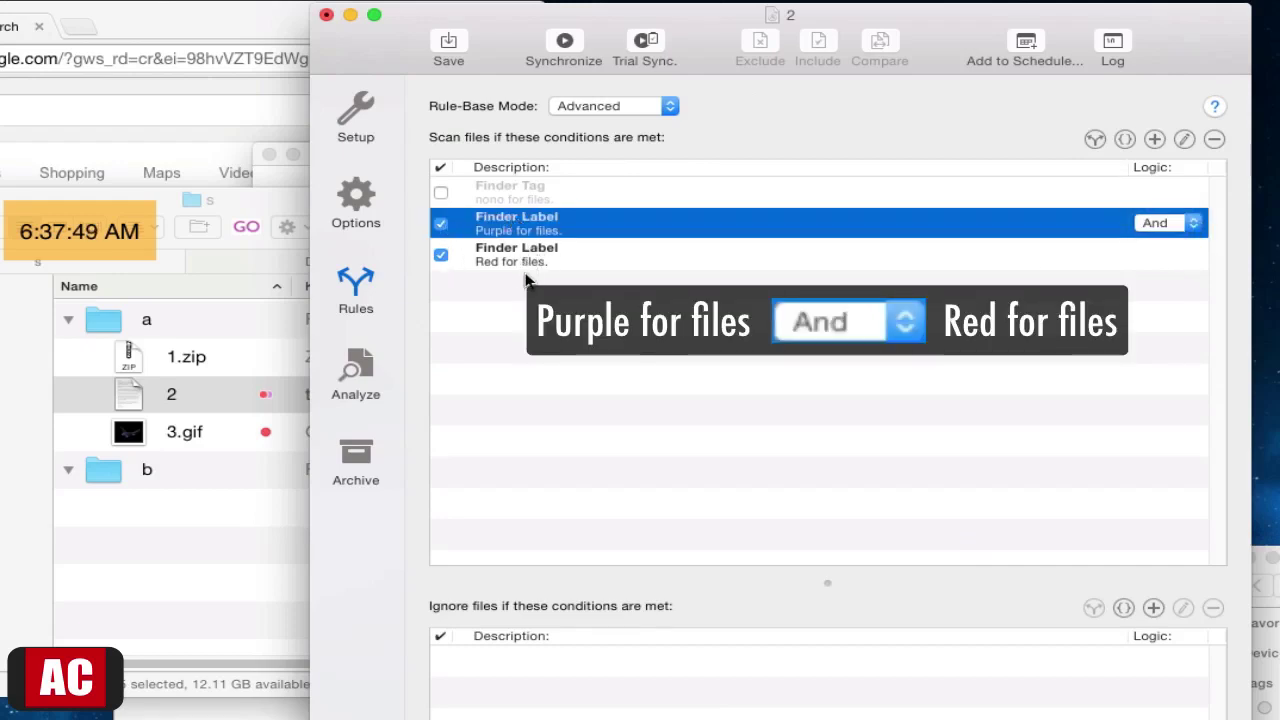
click(354, 366)
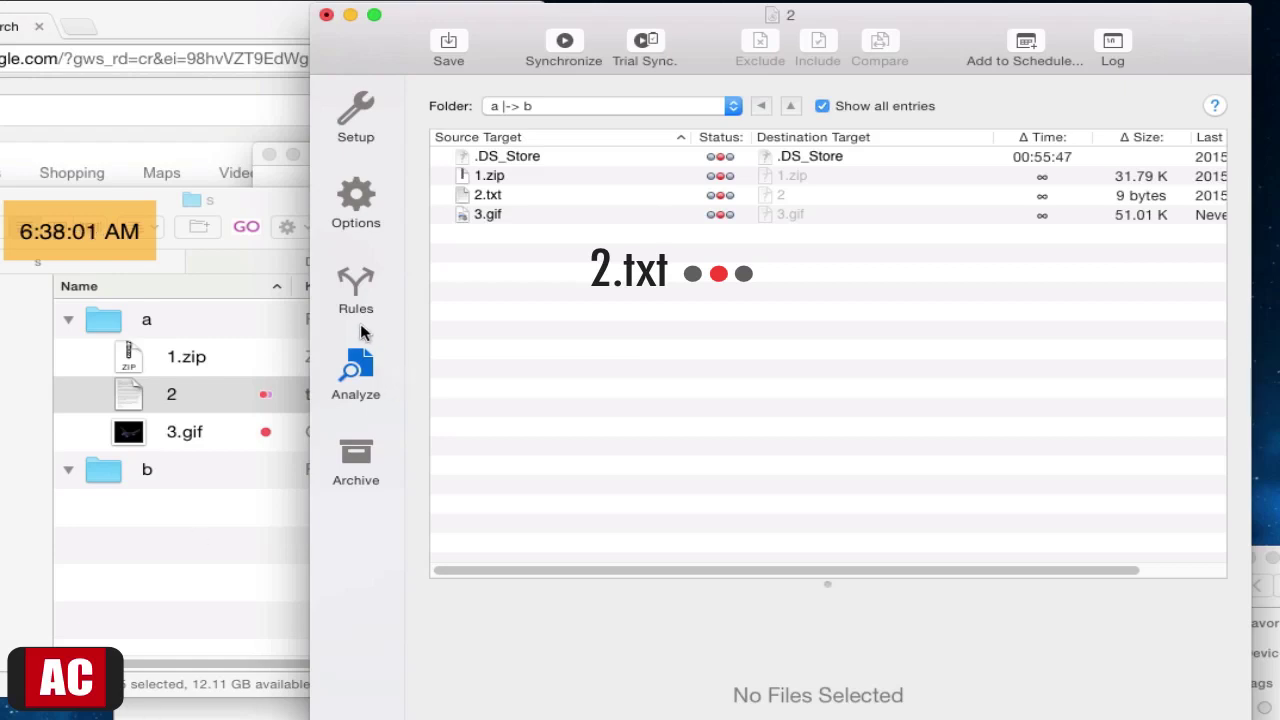
Step: Review the logic choices of the Purple scan rule, keeping And, and switch the Red rule off and on again
click(355, 288)
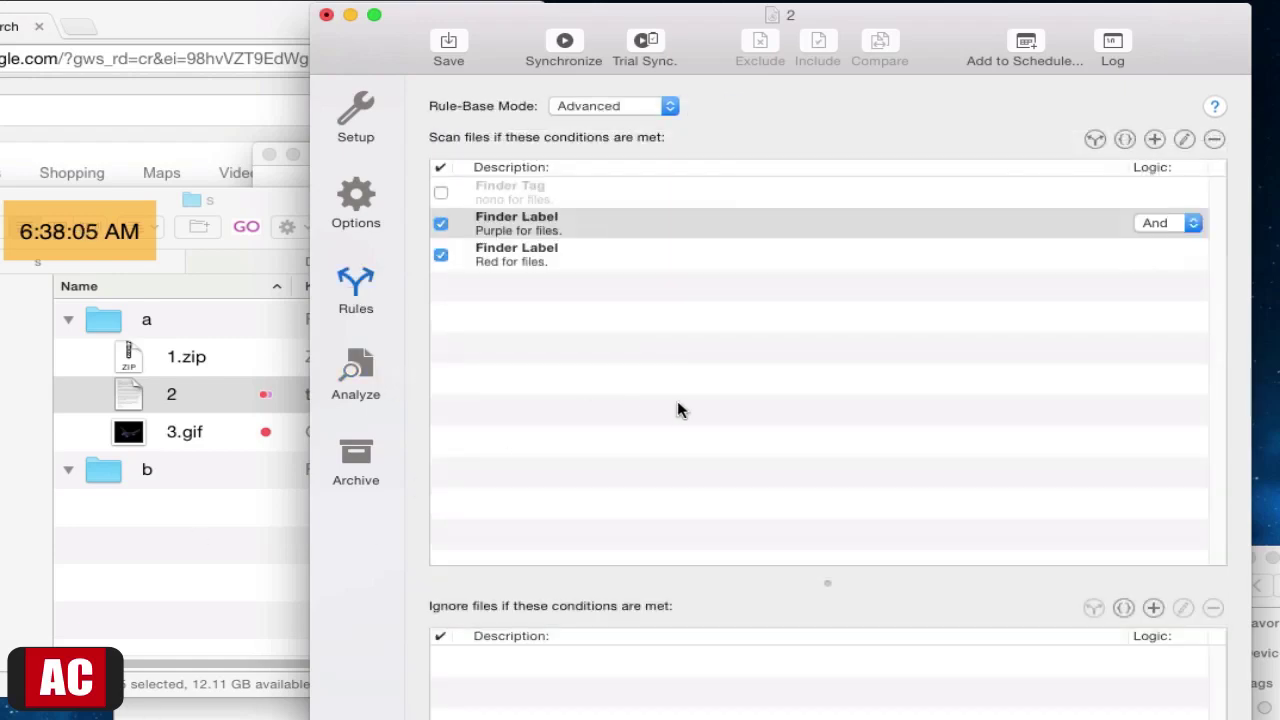
click(1158, 252)
click(899, 233)
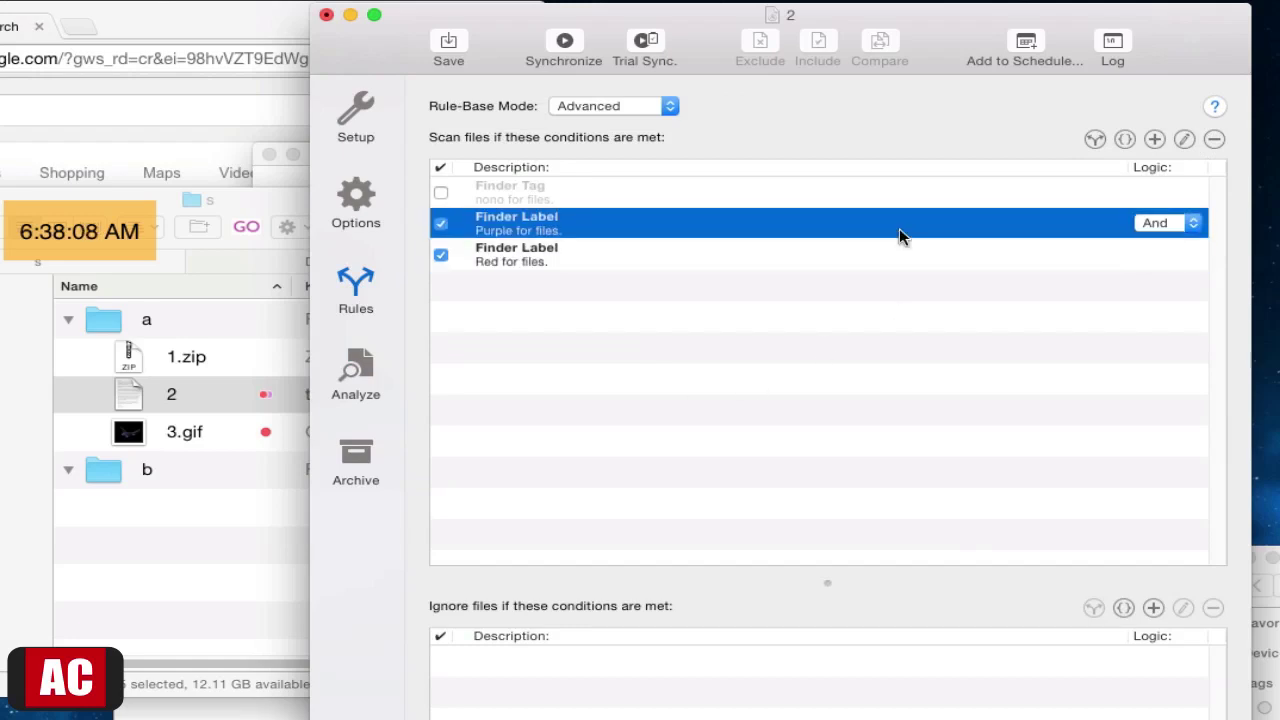
click(1194, 224)
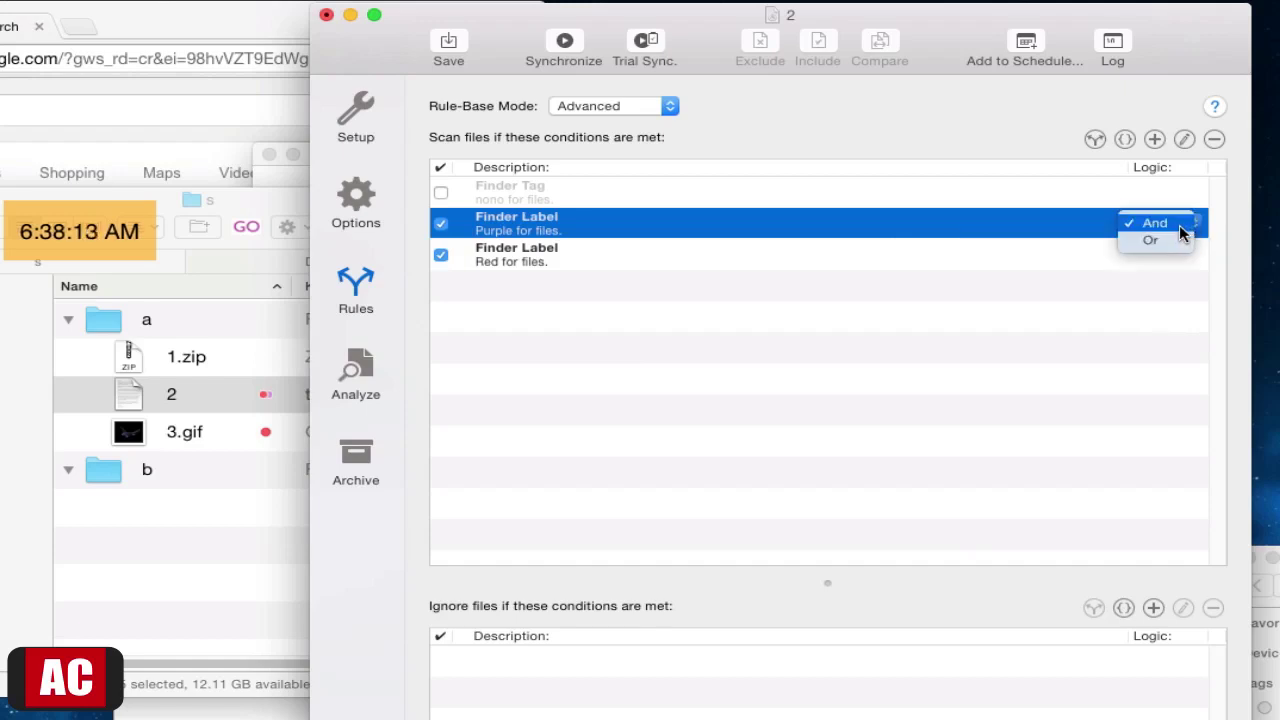
click(1179, 225)
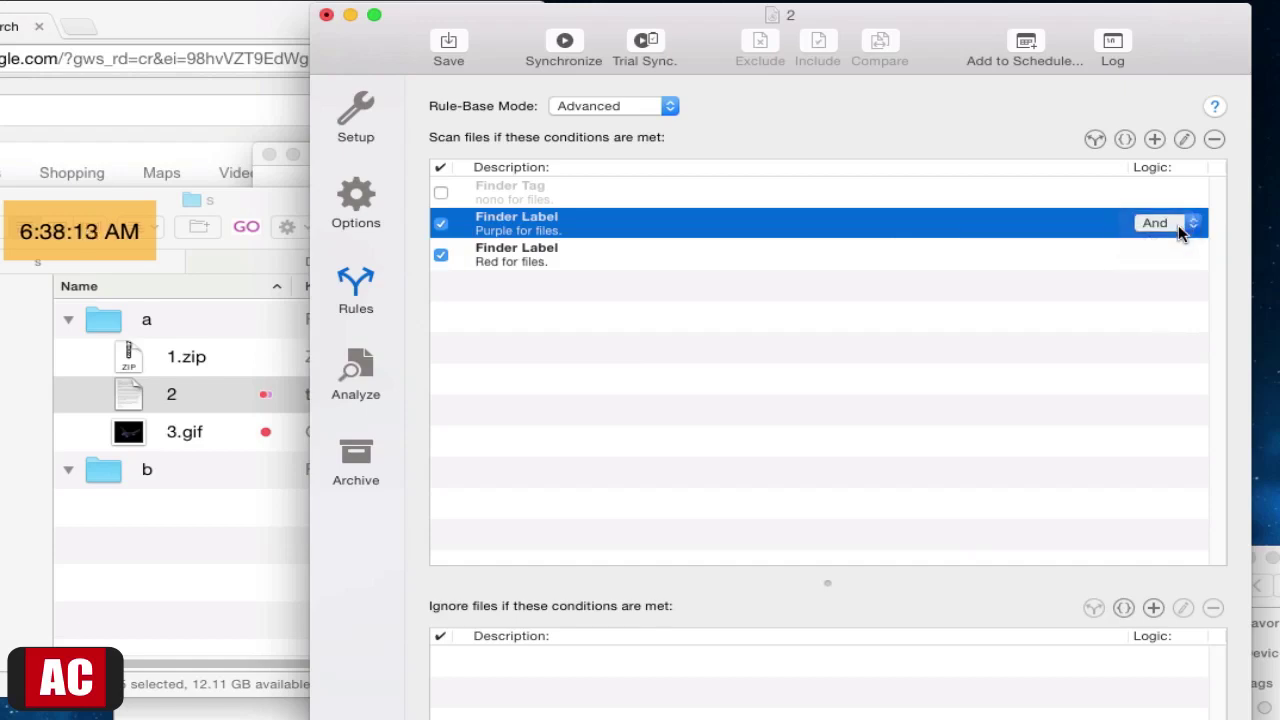
click(441, 255)
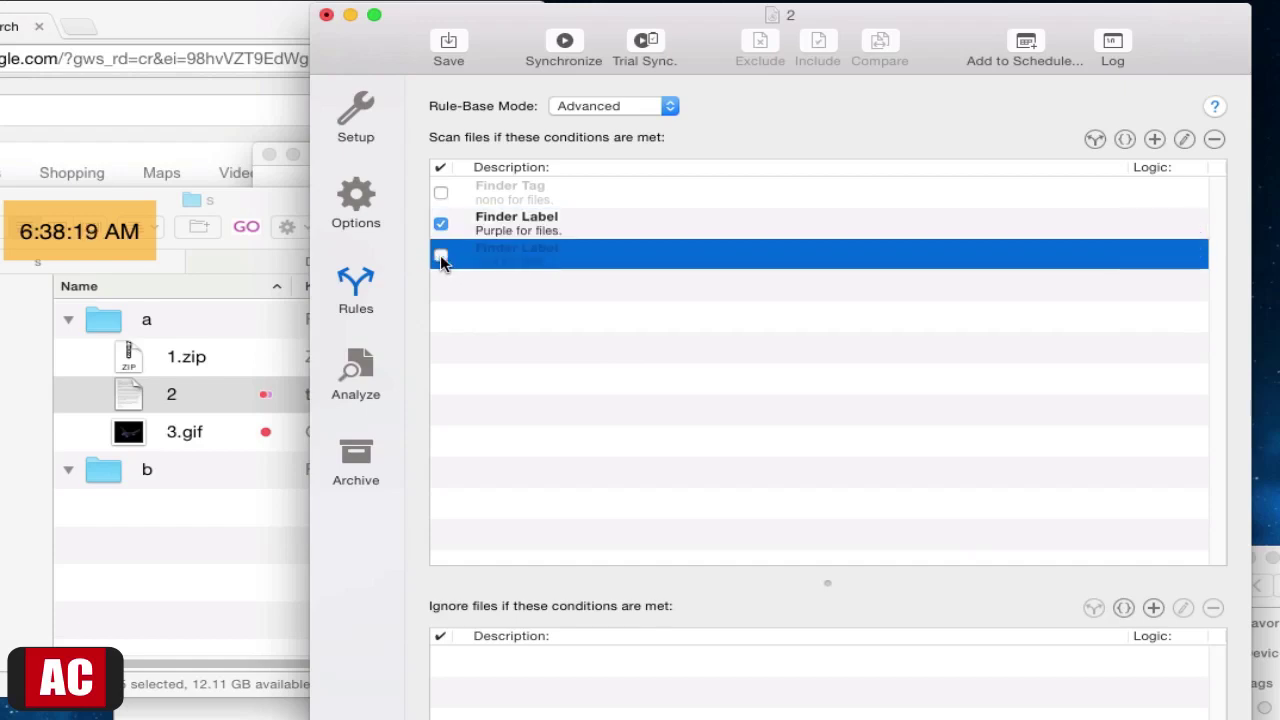
click(440, 255)
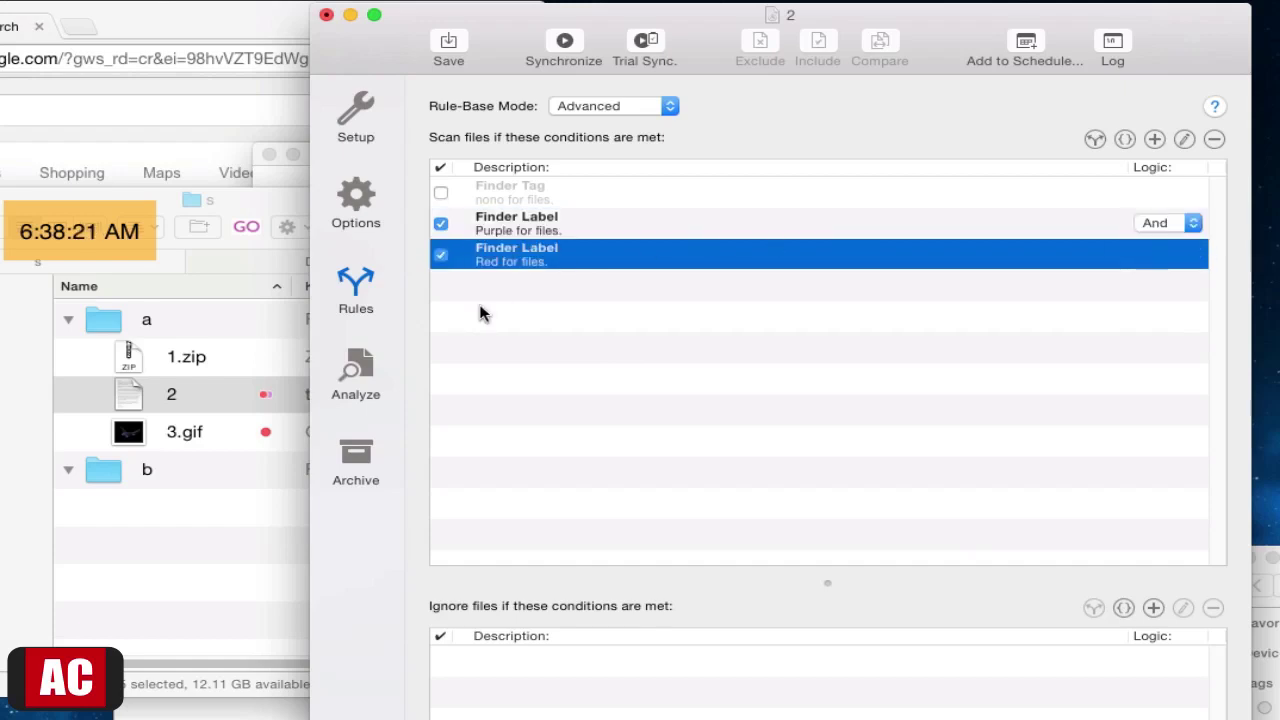
Step: Disable the Finder Label scan rule for Red and analyze the folders with only the Purple rule active
click(475, 335)
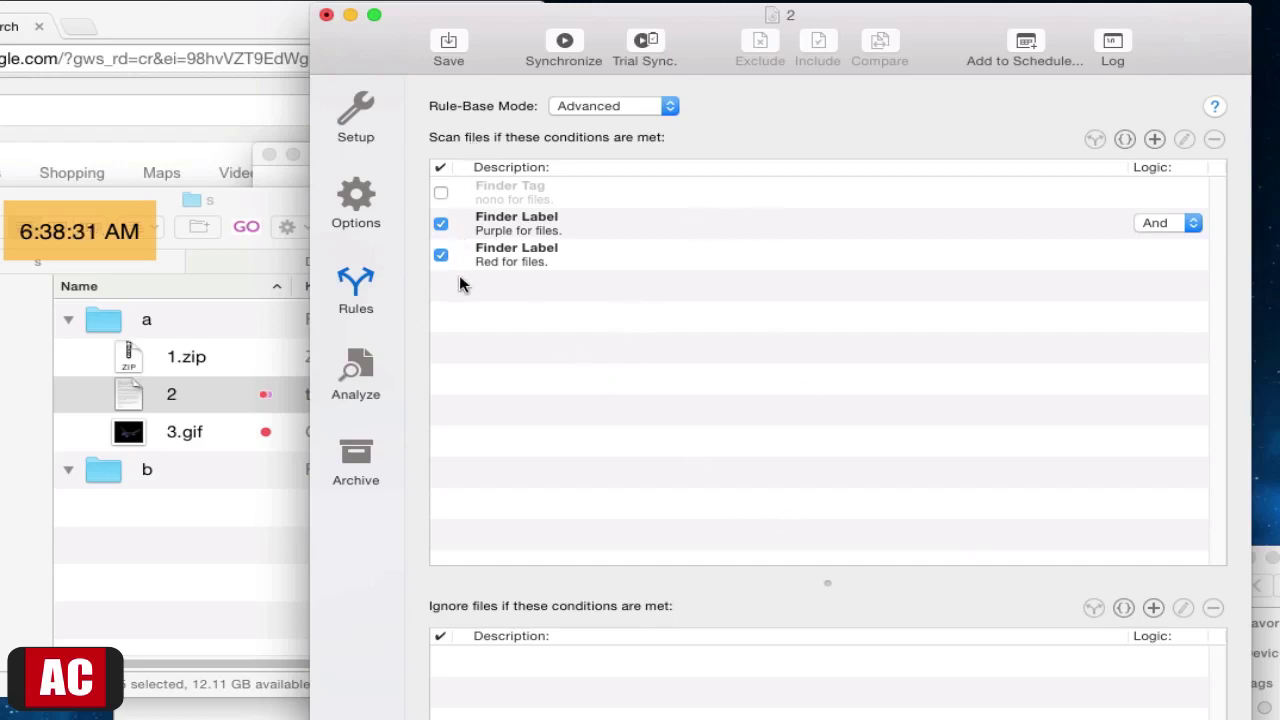
click(441, 250)
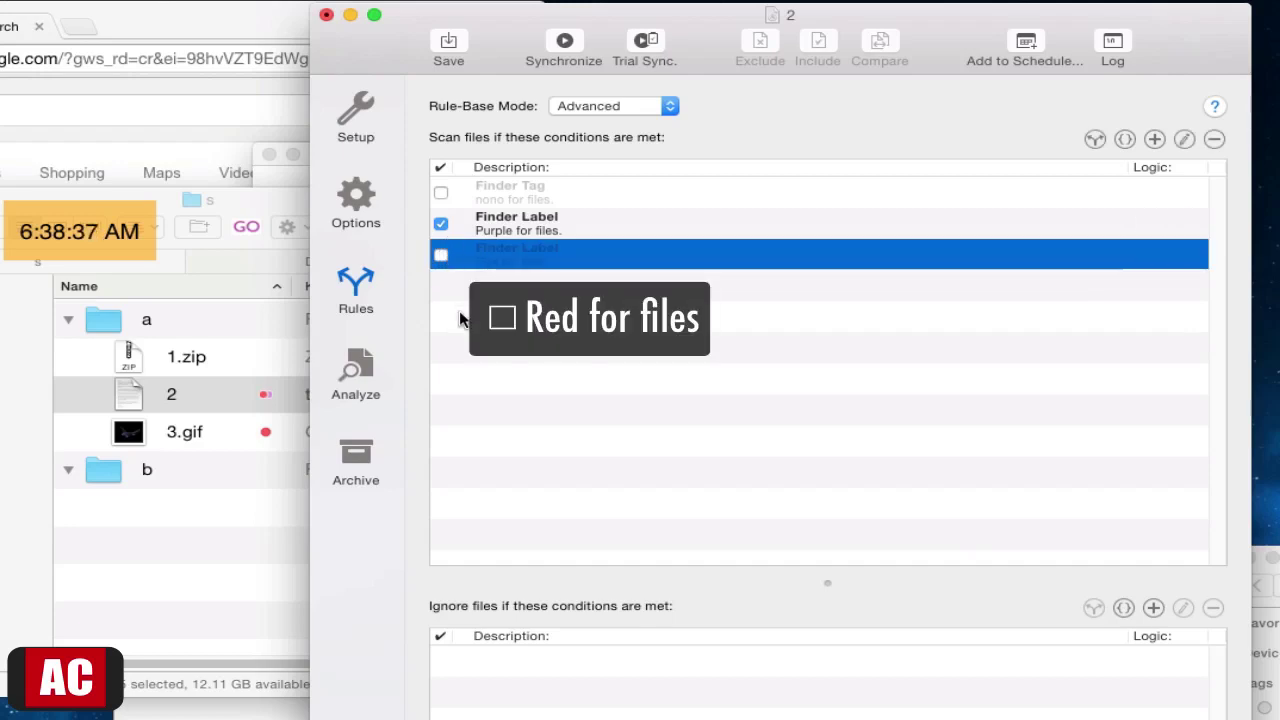
click(355, 375)
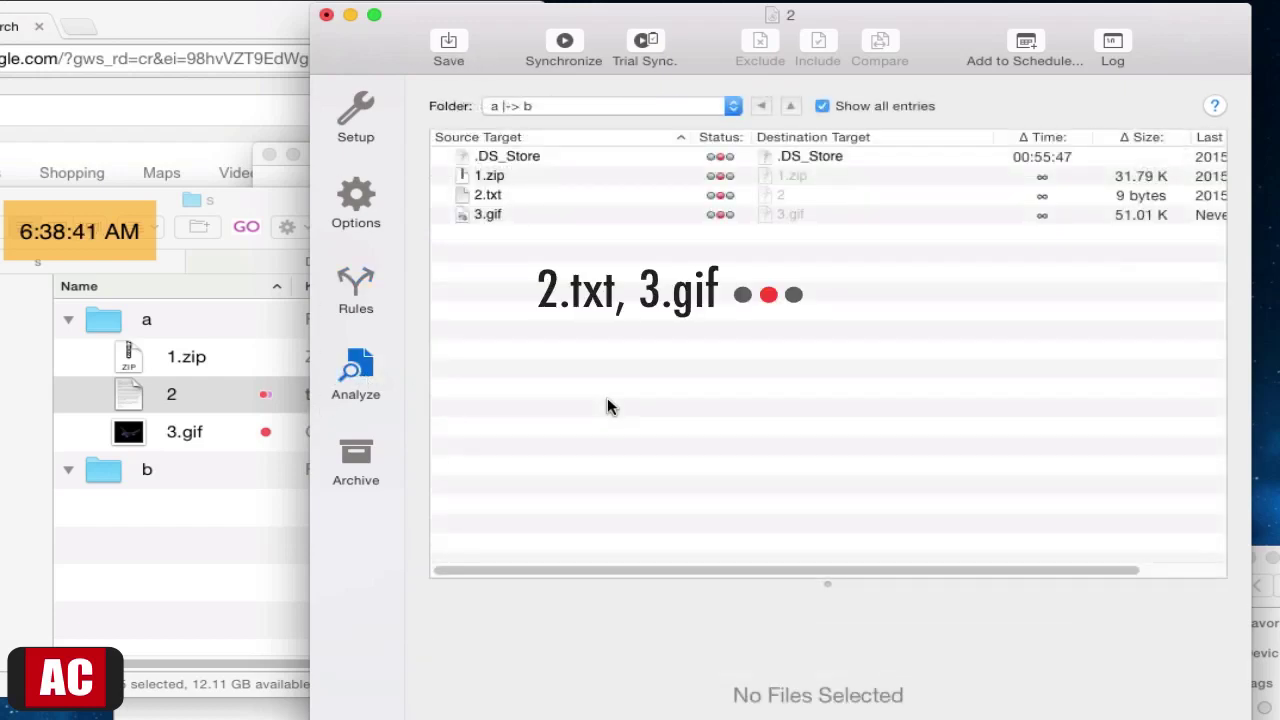
Step: Remove the red label from text file 2 in folder a, keeping purple, and analyze the folders again
click(240, 395)
right_click(240, 395)
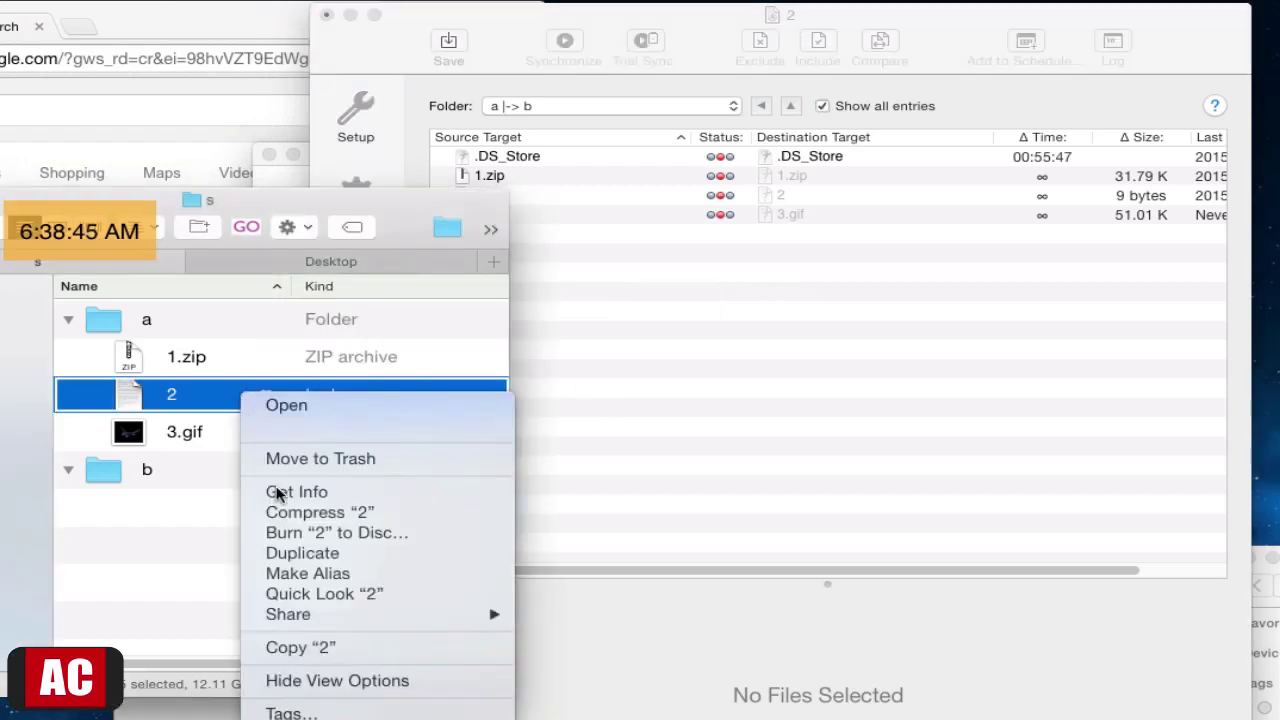
key(Escape)
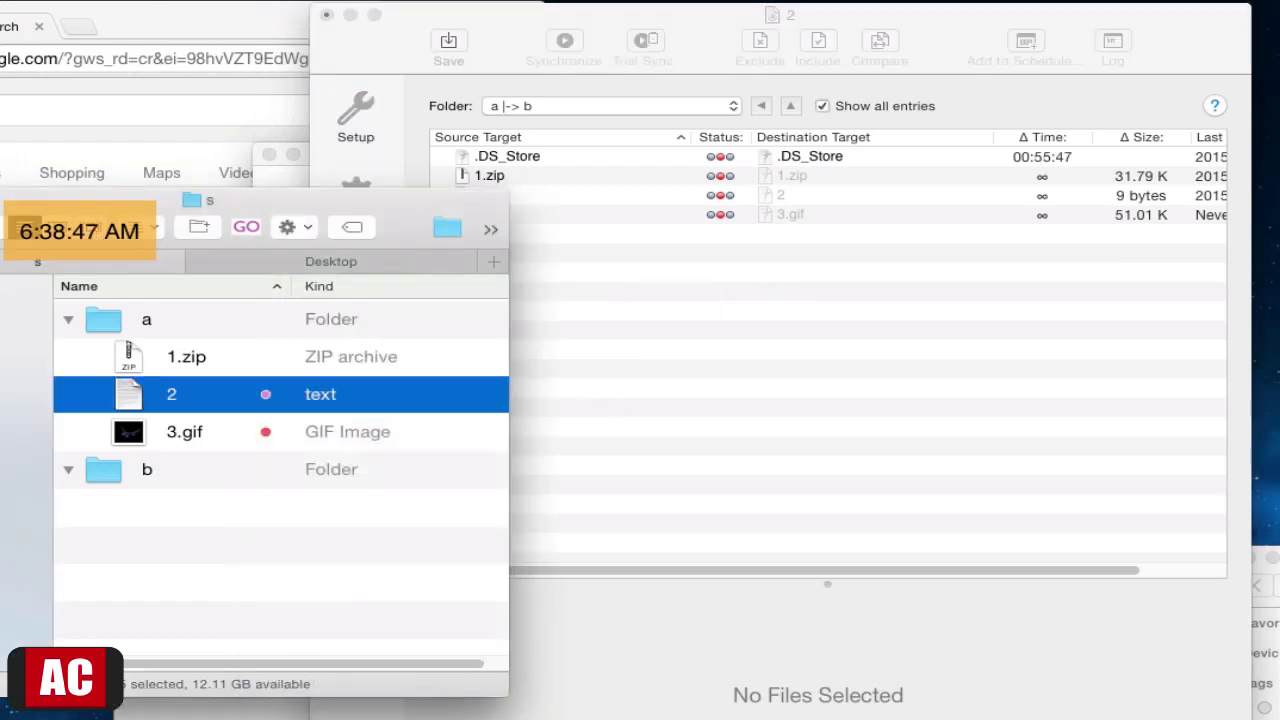
click(790, 410)
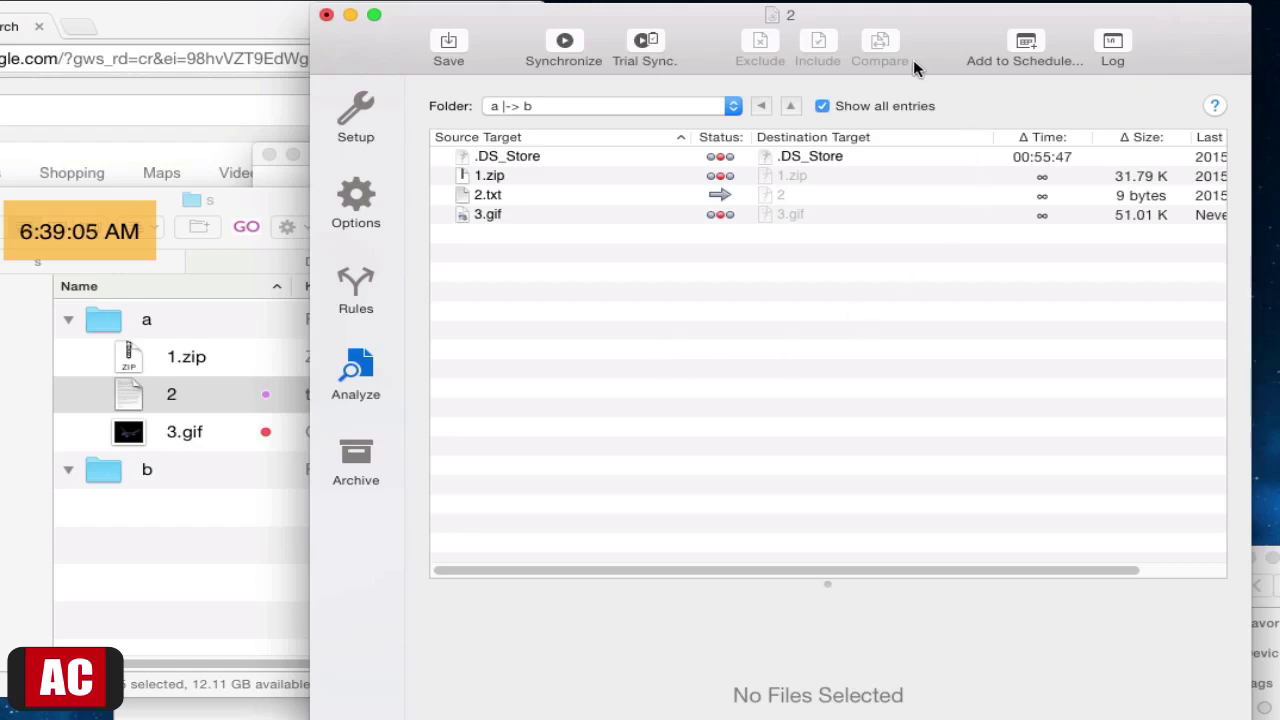
Step: Try to synchronize folder a to folder b from the setup of document 2
click(357, 112)
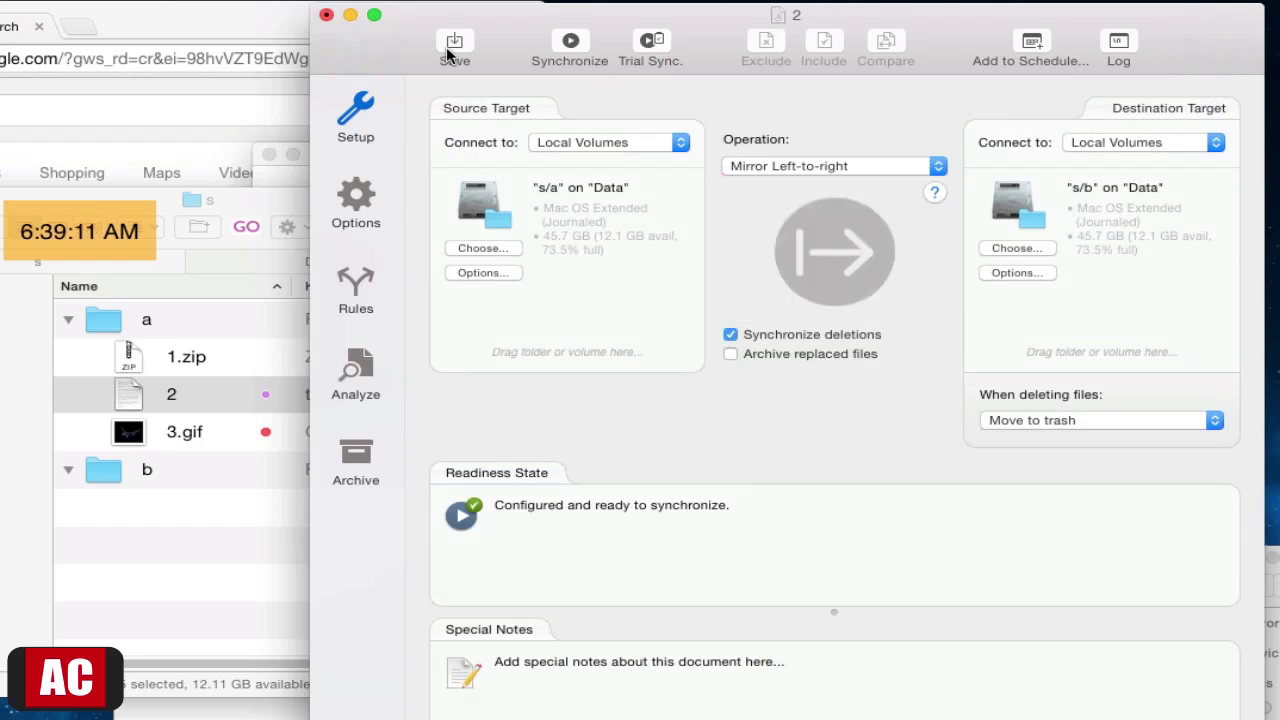
click(569, 40)
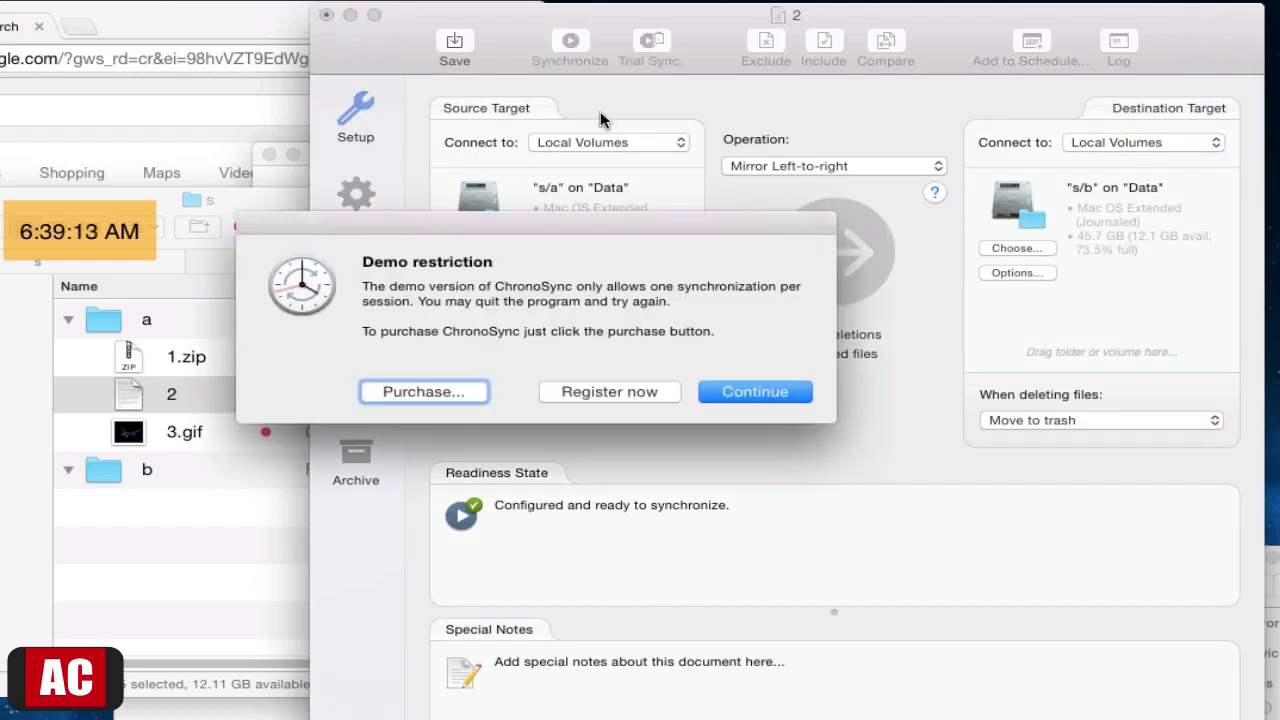
click(768, 391)
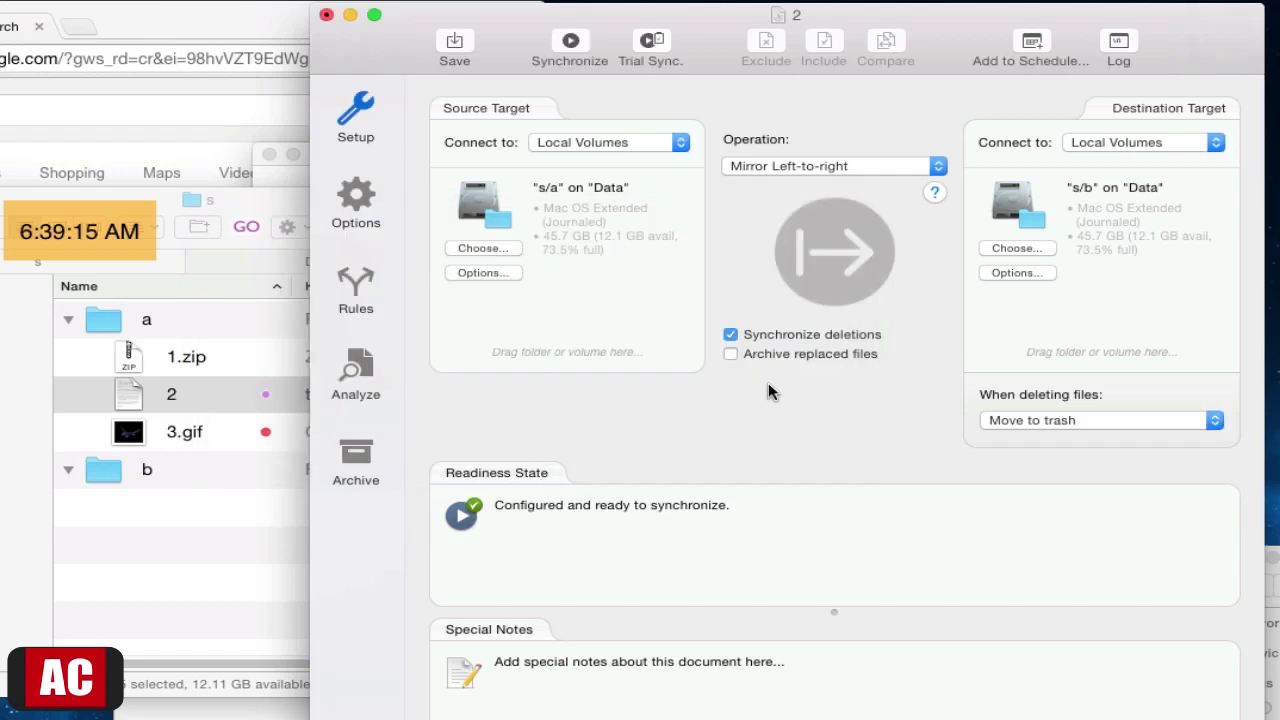
Step: Close synchronizer document 2 with its changes saved, and quit ChronoSync
key(super+w)
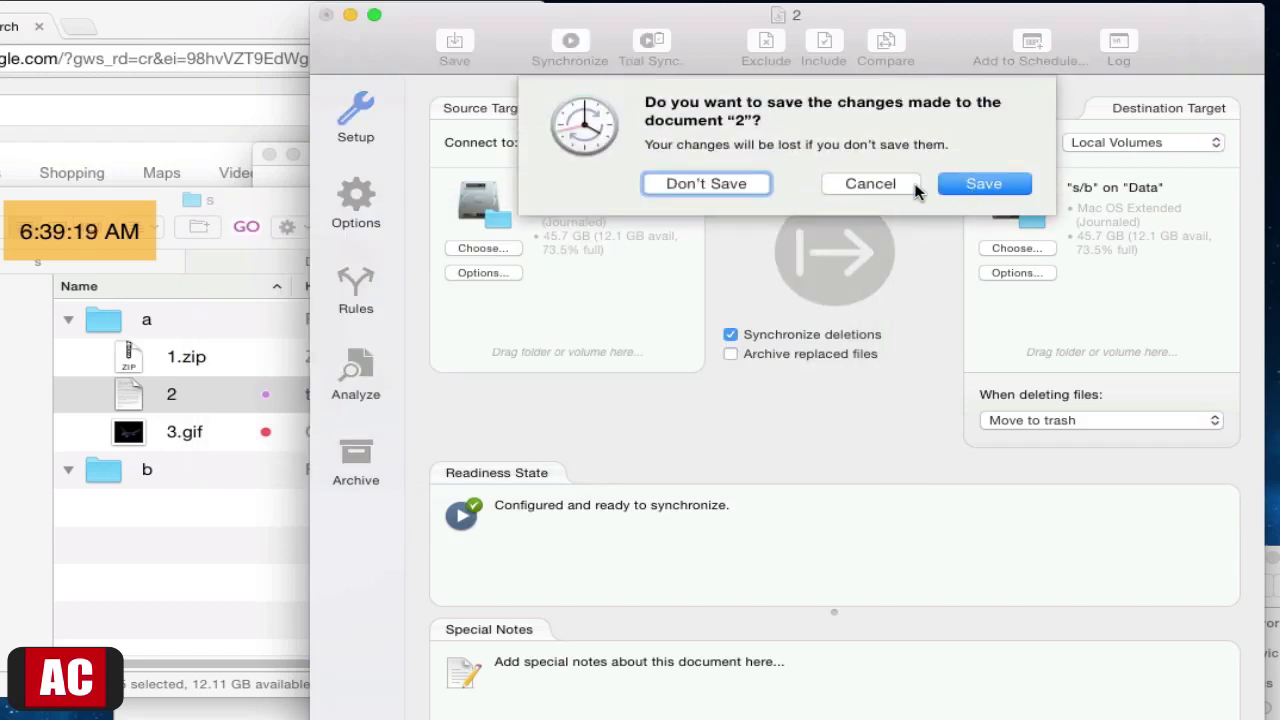
click(944, 185)
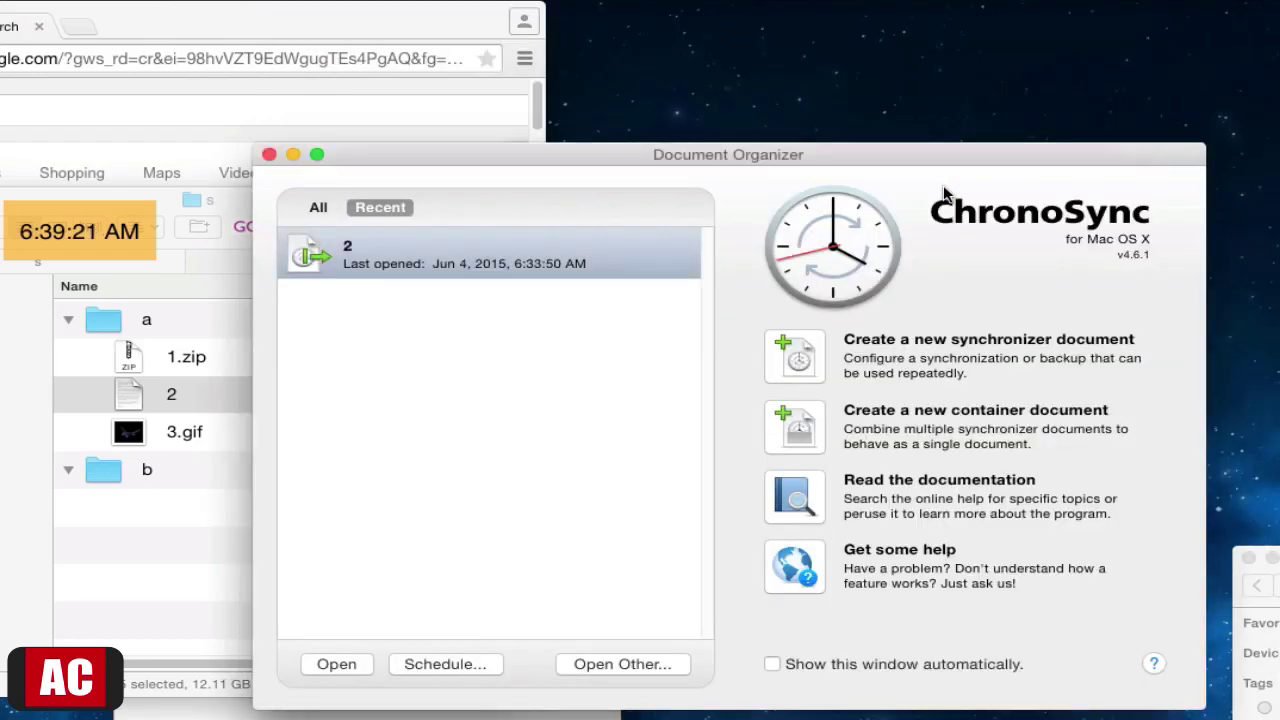
key(super+q)
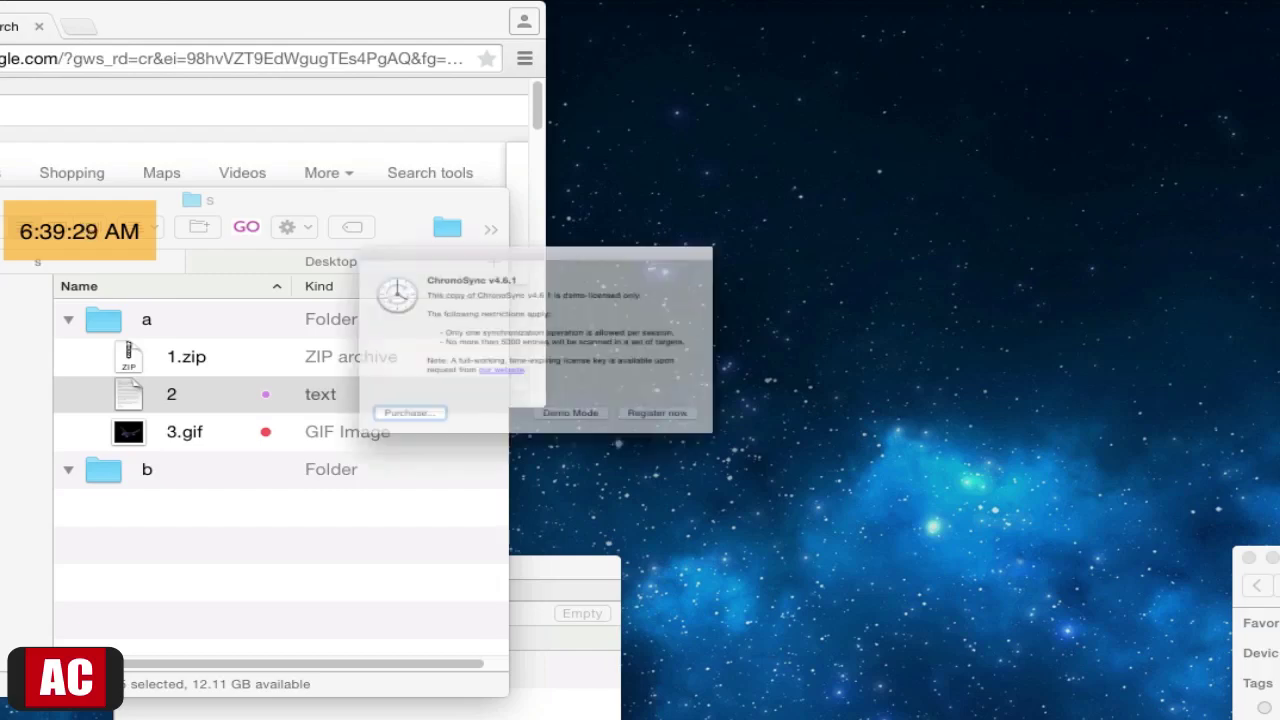
Step: Restart ChronoSync in demo mode and reopen the recent synchronizer document 2
click(563, 460)
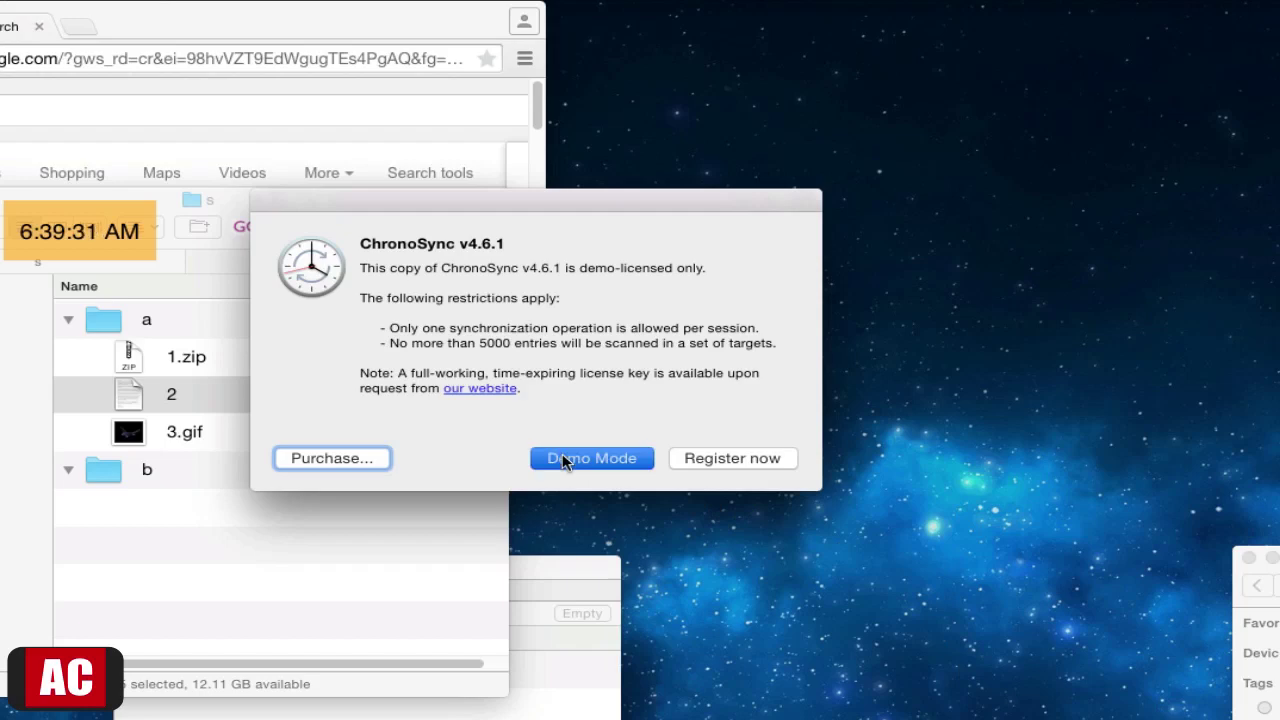
click(440, 256)
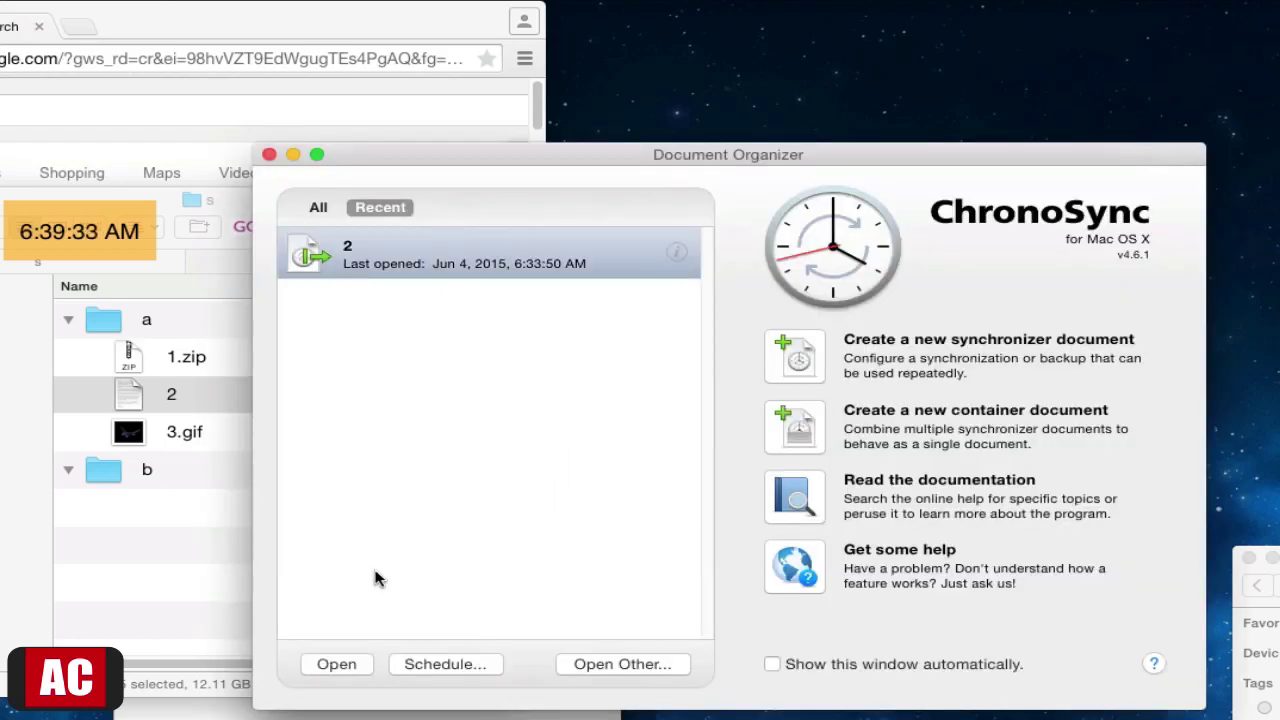
click(350, 665)
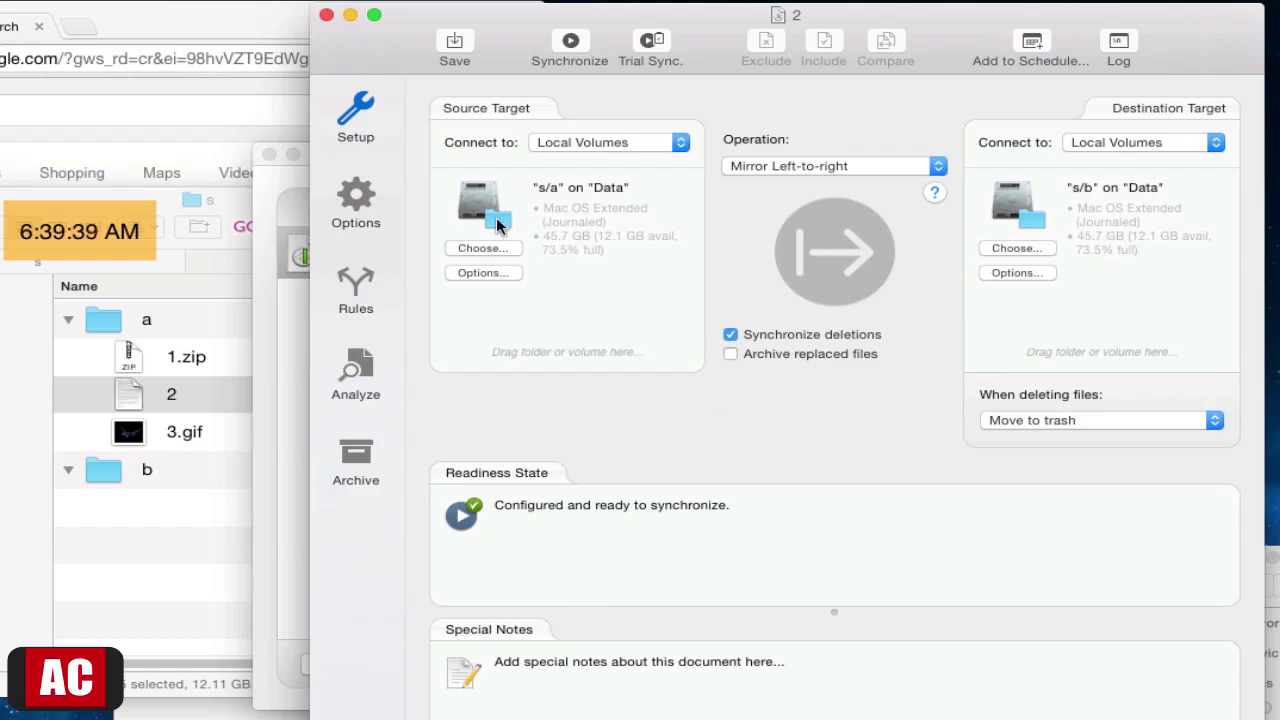
Step: Analyze the folders with the Purple label rule and synchronize folder a to folder b, ending in Finder to check folder b
click(358, 290)
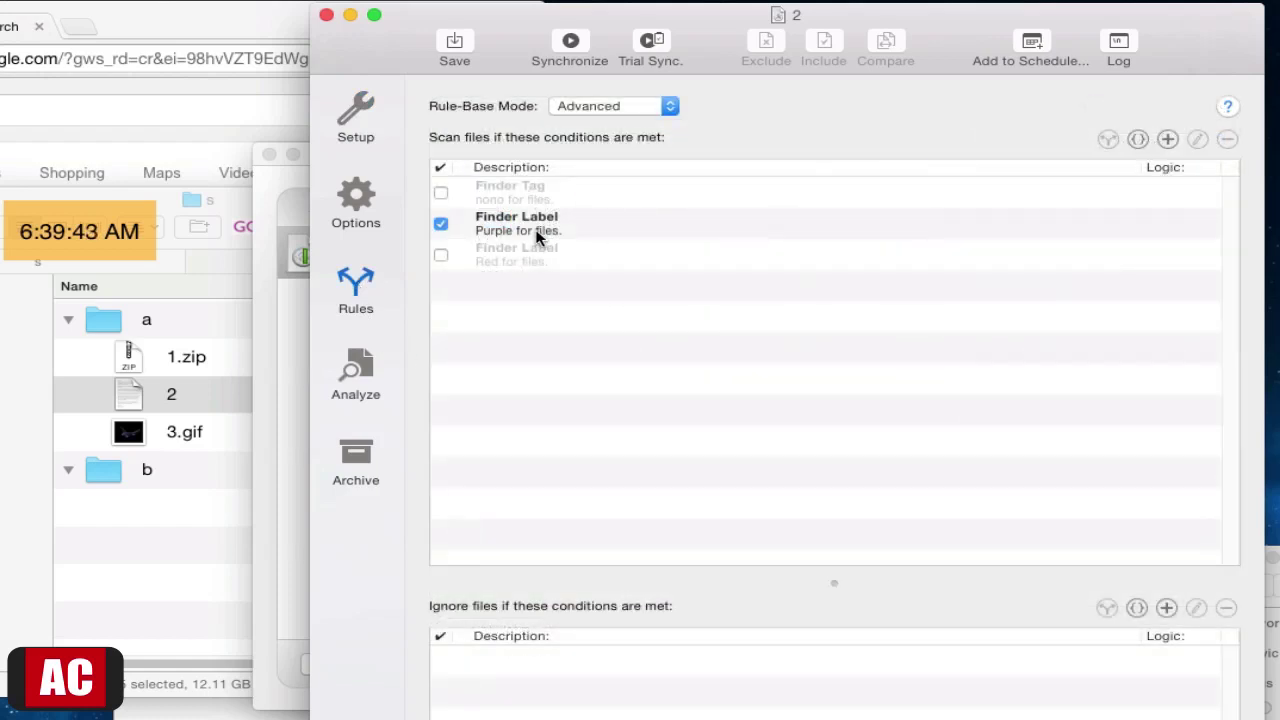
click(346, 388)
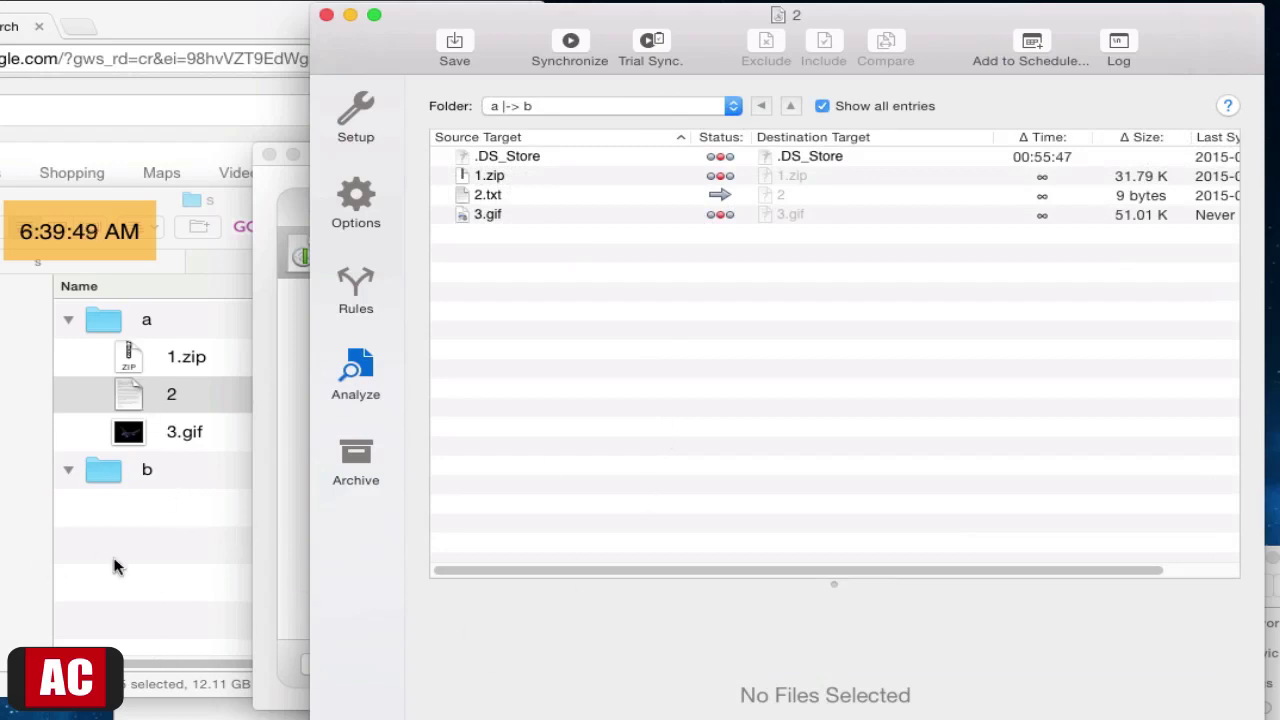
click(577, 52)
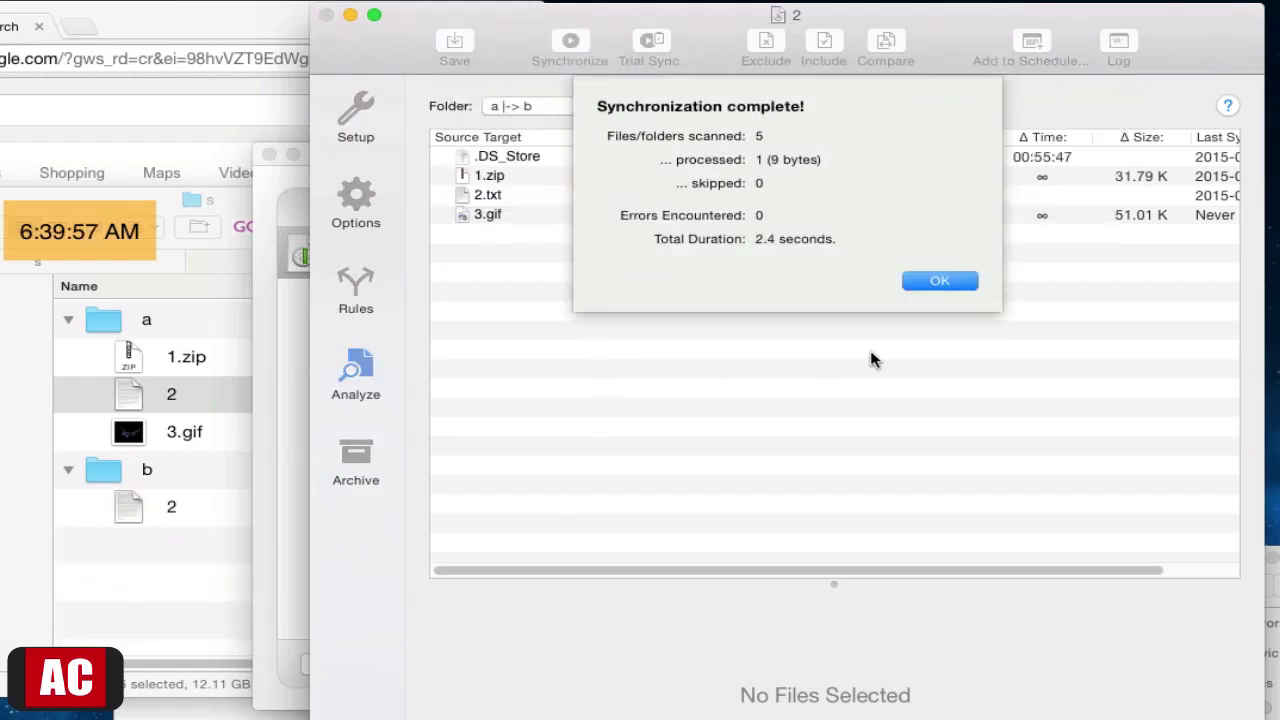
click(939, 281)
click(20, 598)
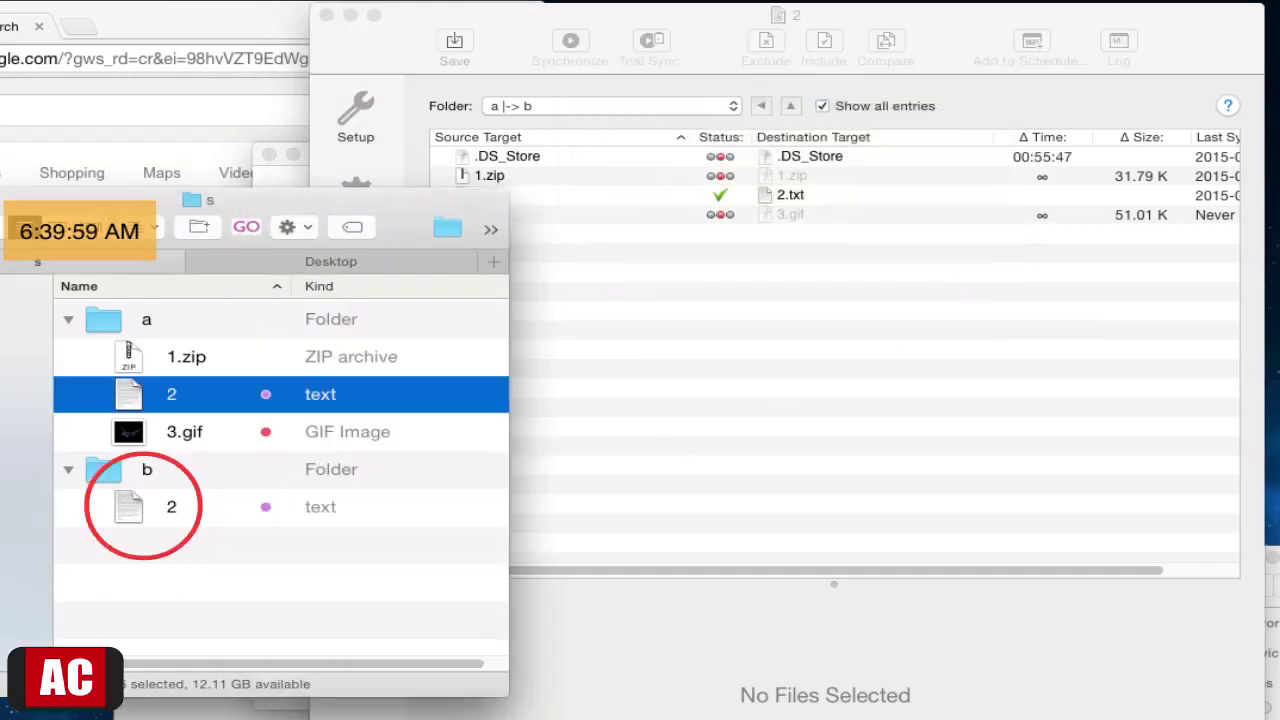